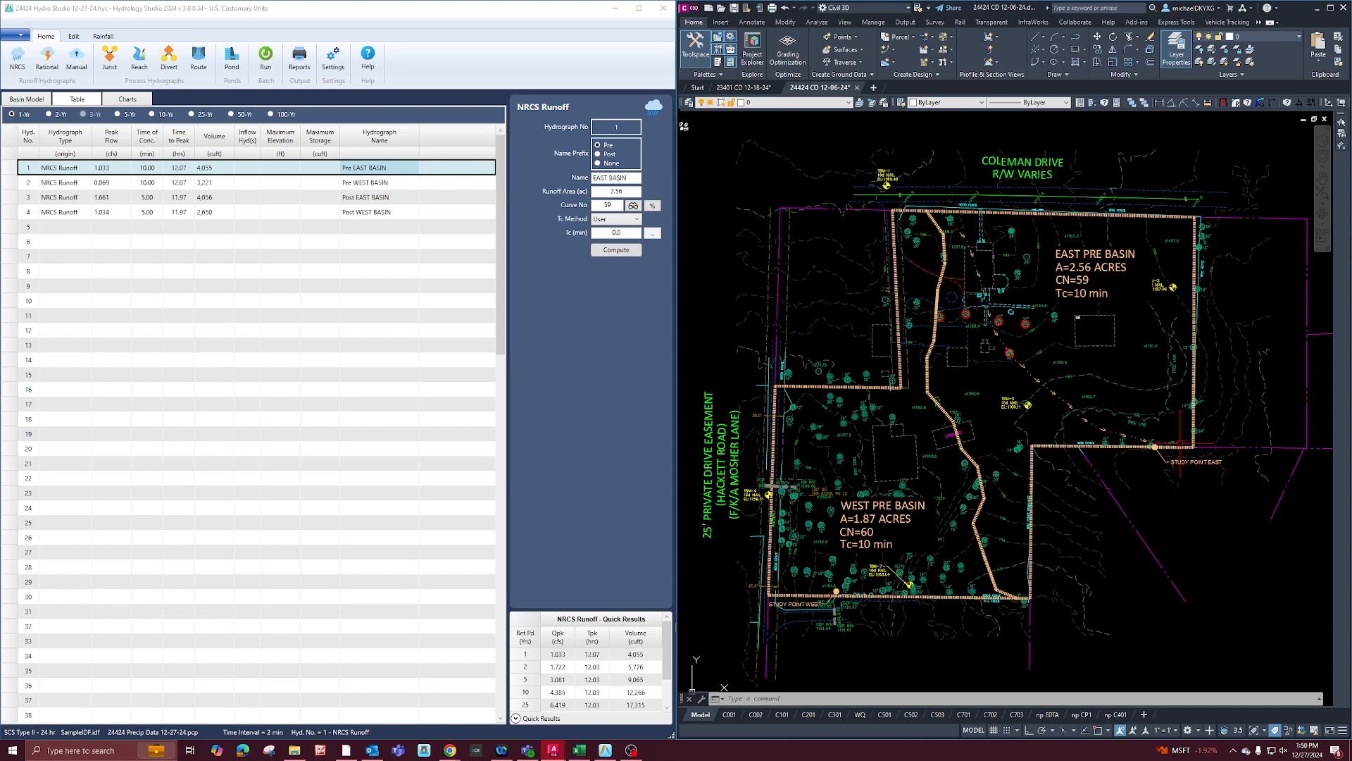
Highlight the dashed flow path running through the east pre basin in the Civil 3D drawing, and clear the selection.
left_click(1054, 372)
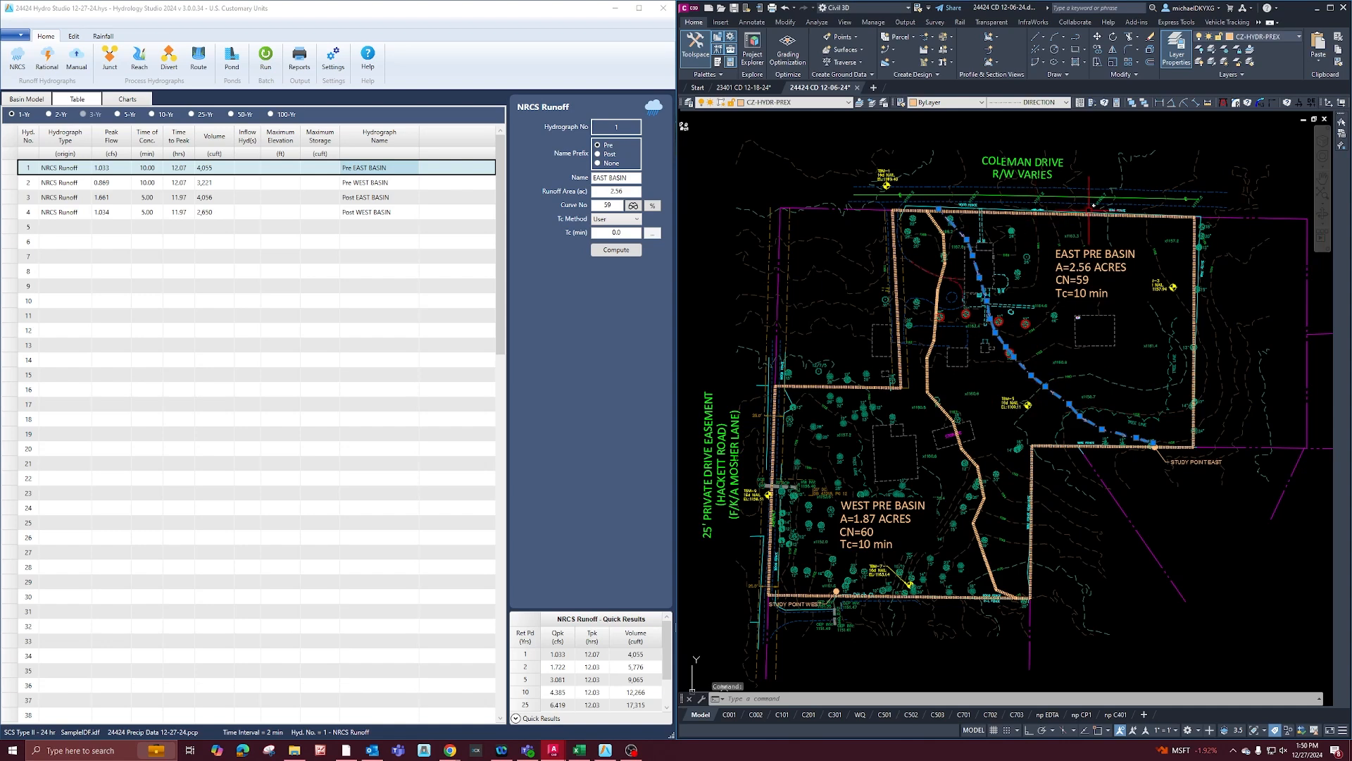
key("Escape")
key("Escape")
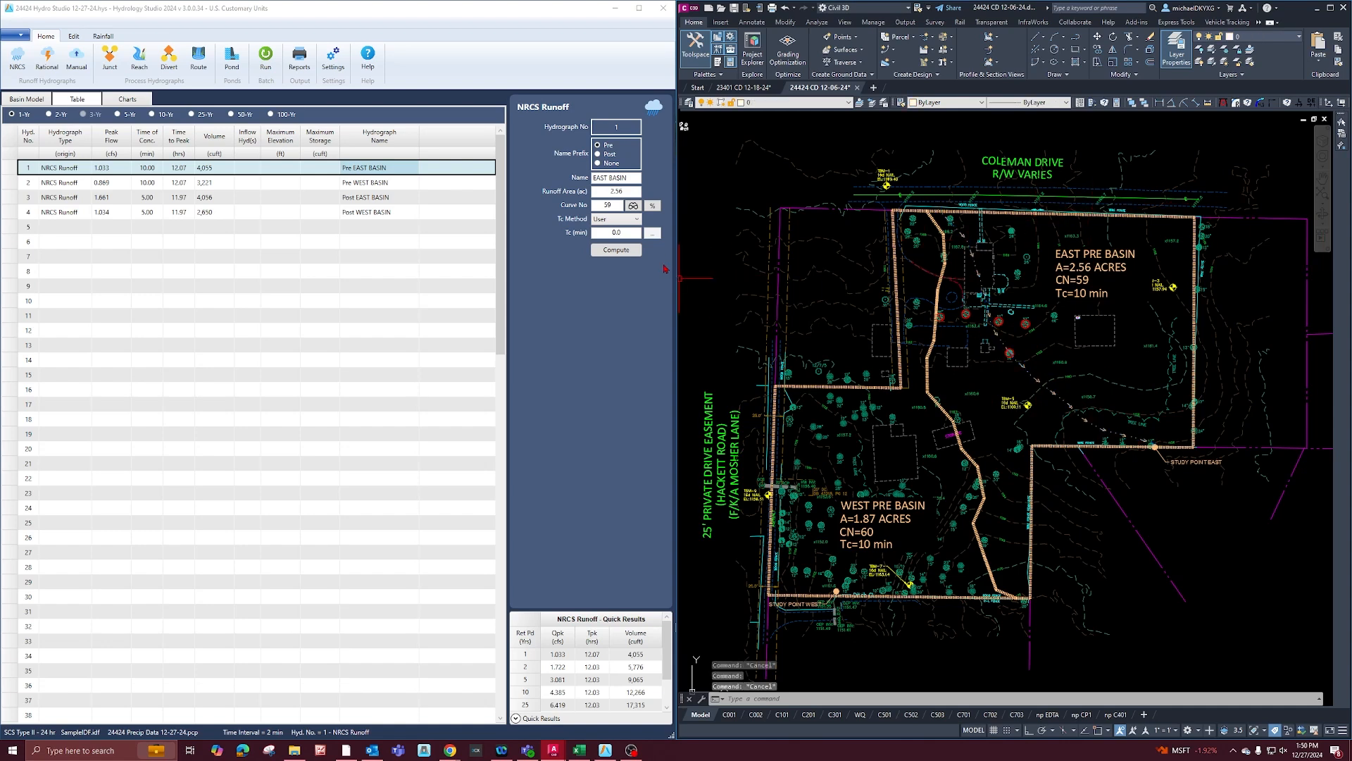
In Hydrology Studio, set the Pre EAST BASIN hydrograph's Tc method to TR55 and open its TR-55 Tc worksheet beside the runoff inputs.
left_click(386, 170)
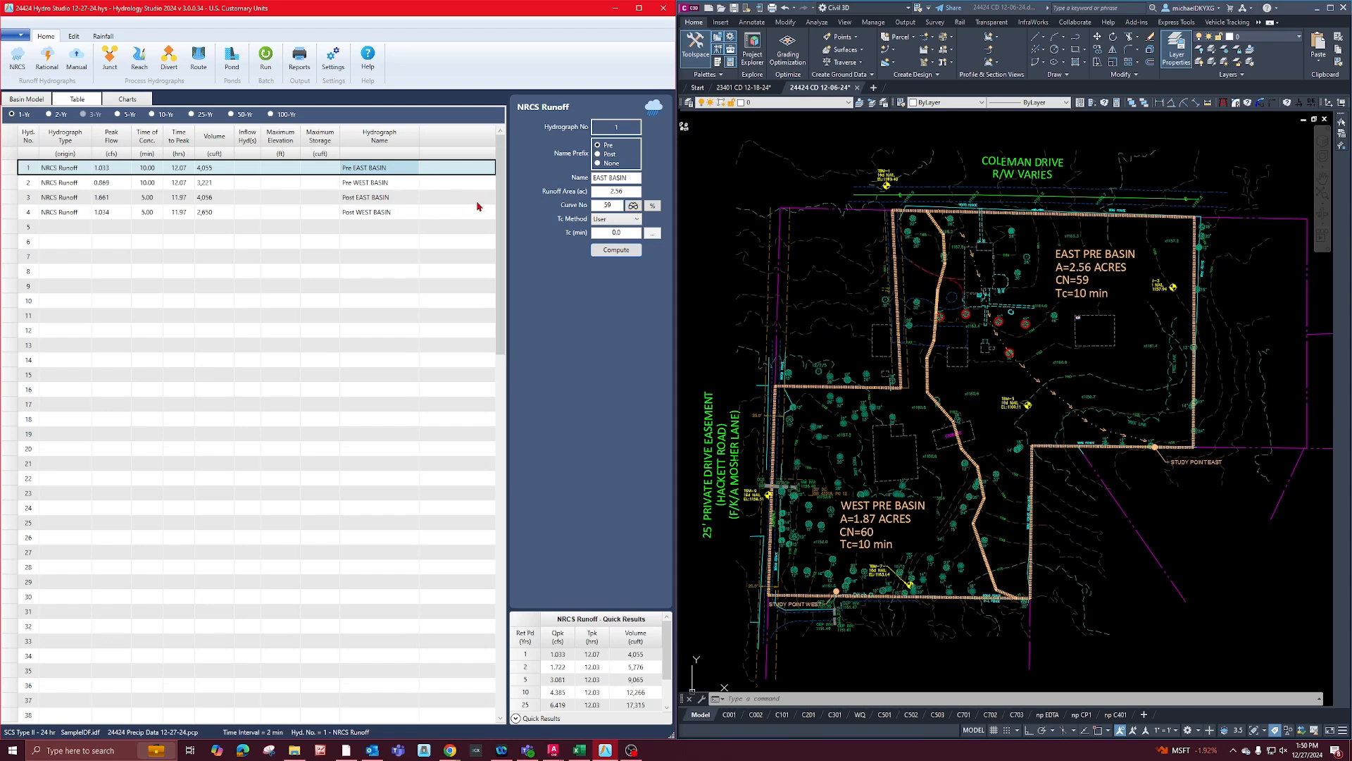
left_click(636, 220)
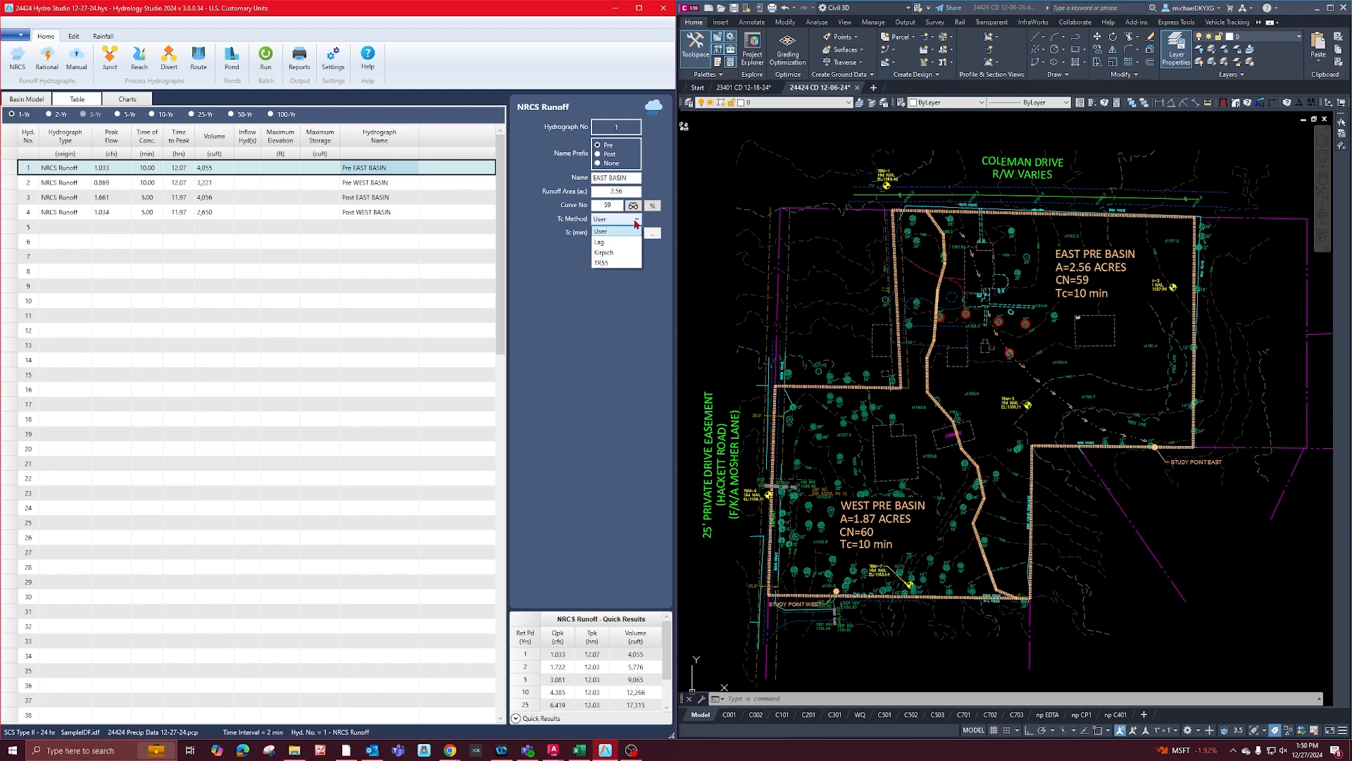
left_click(612, 264)
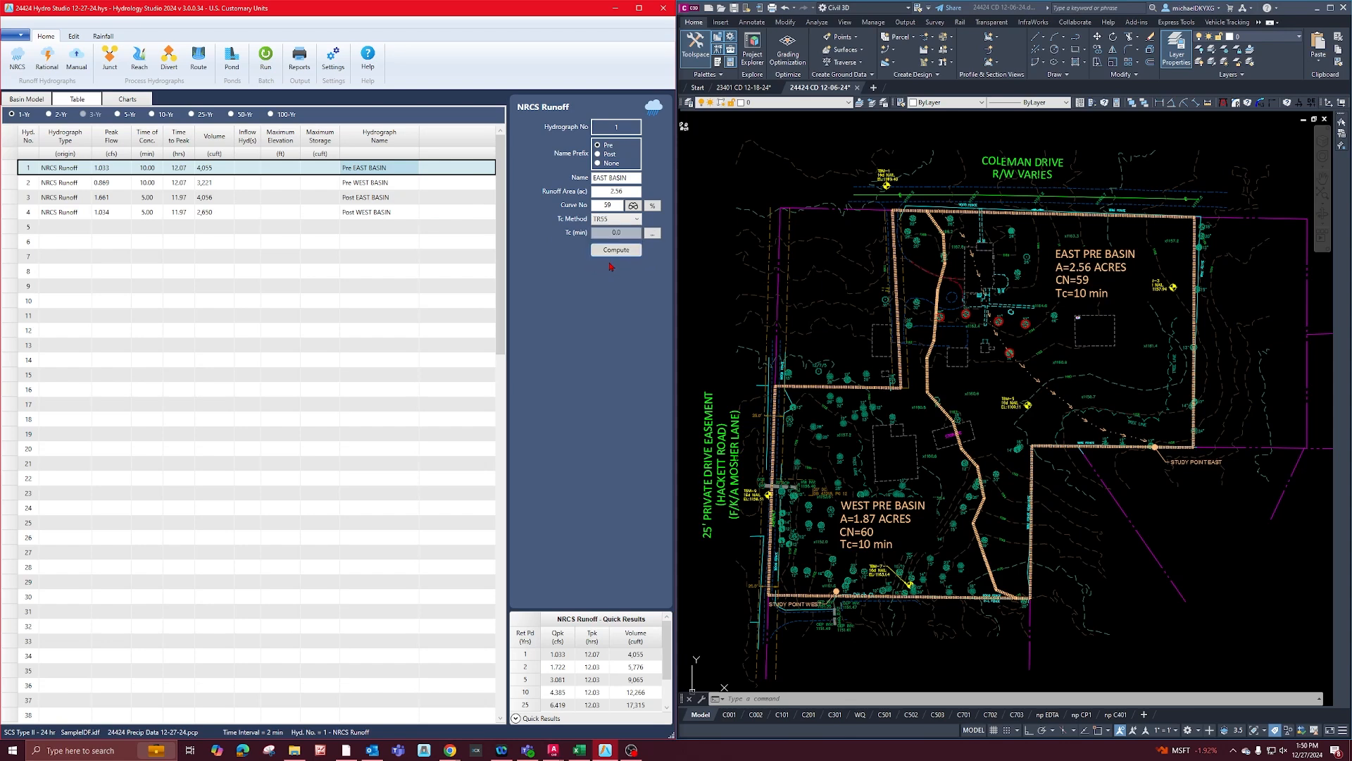
left_click(655, 234)
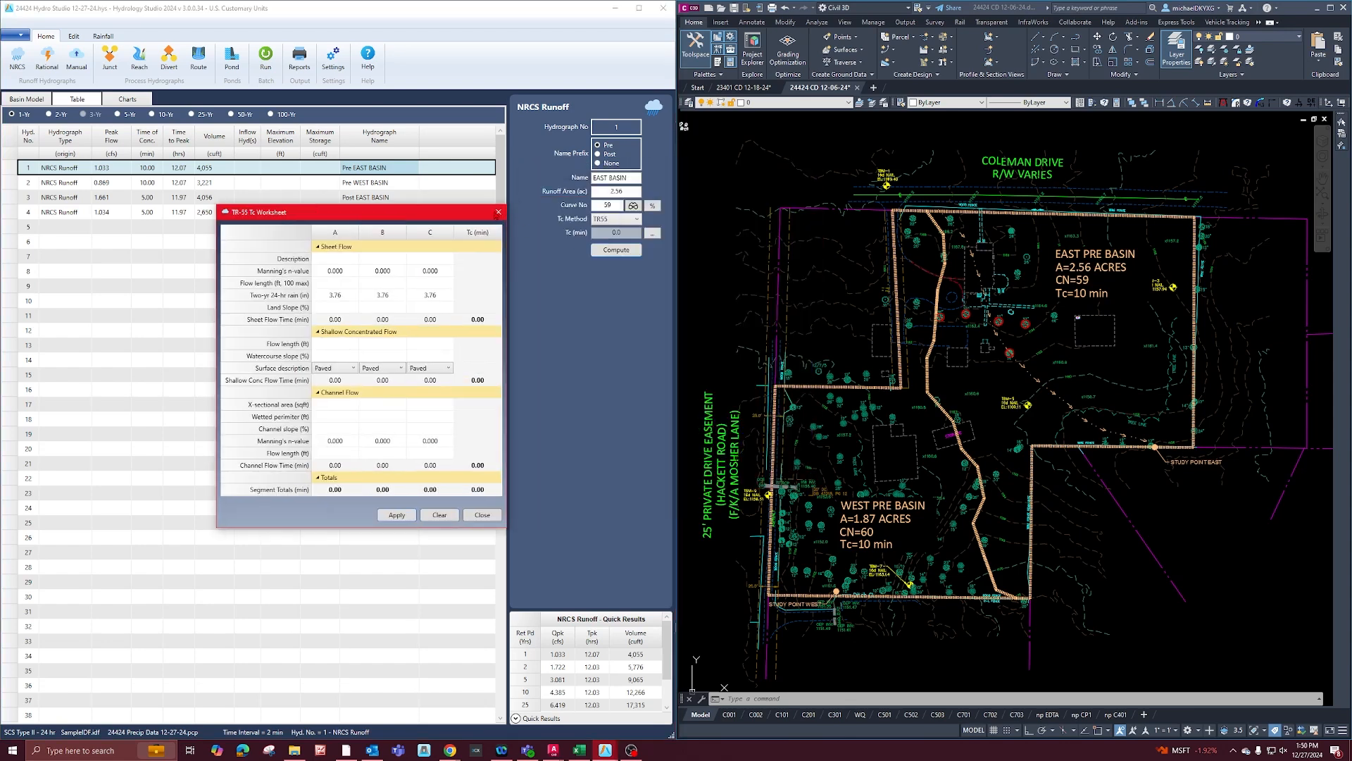
left_click(499, 212)
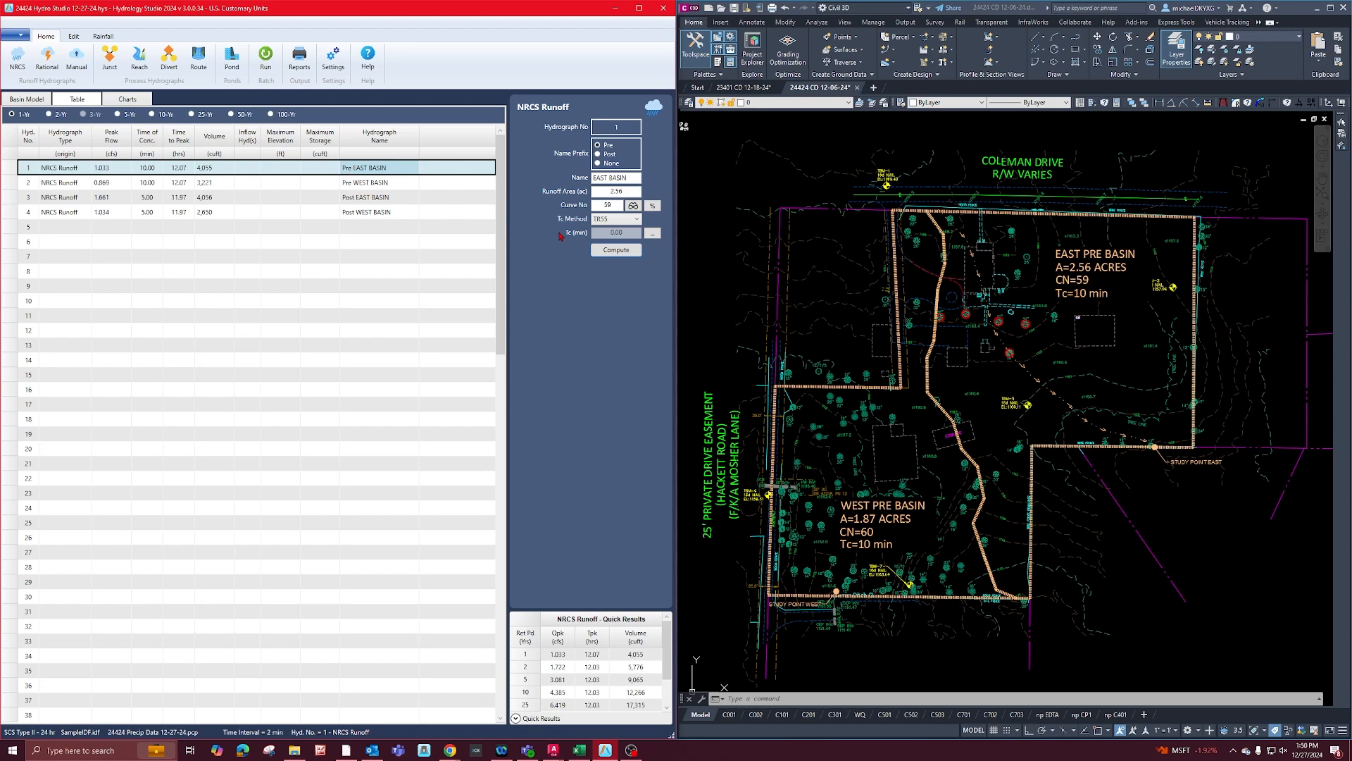
left_click(636, 219)
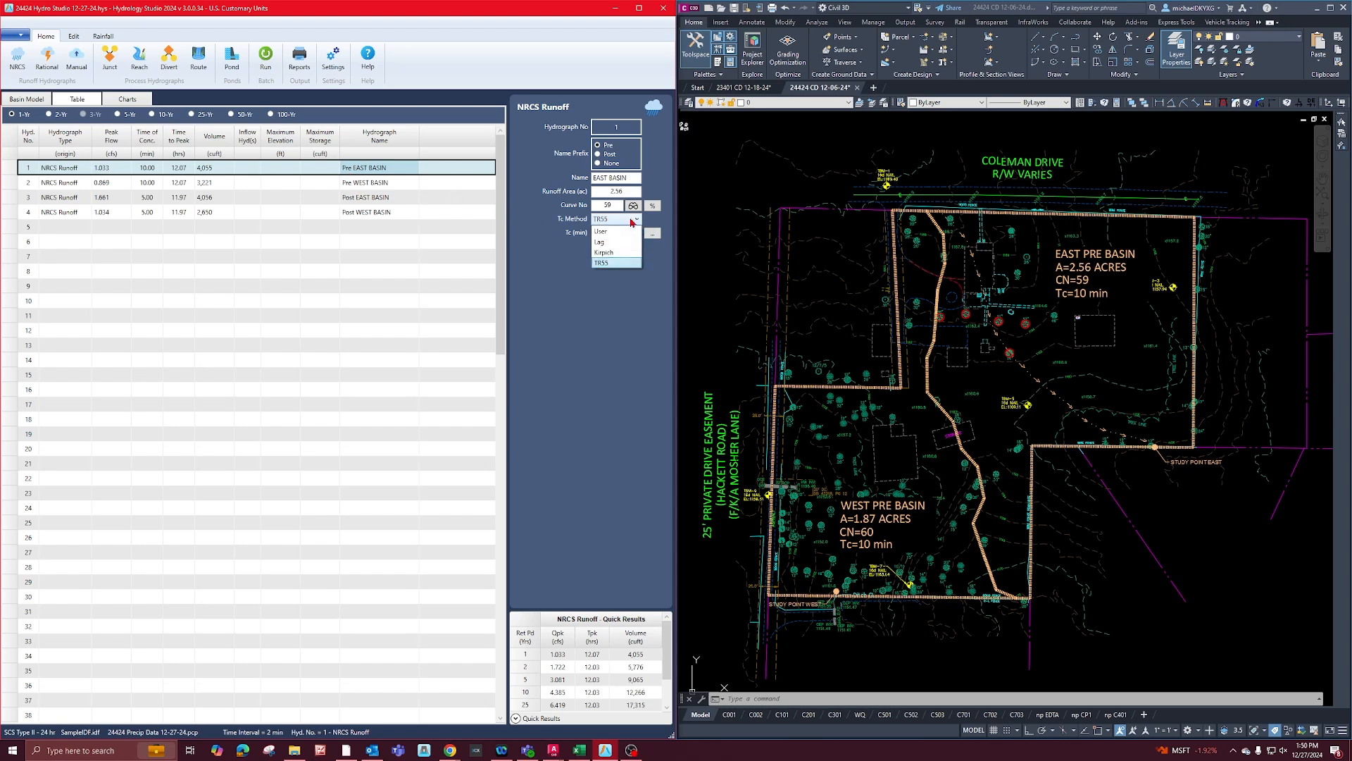
left_click(627, 263)
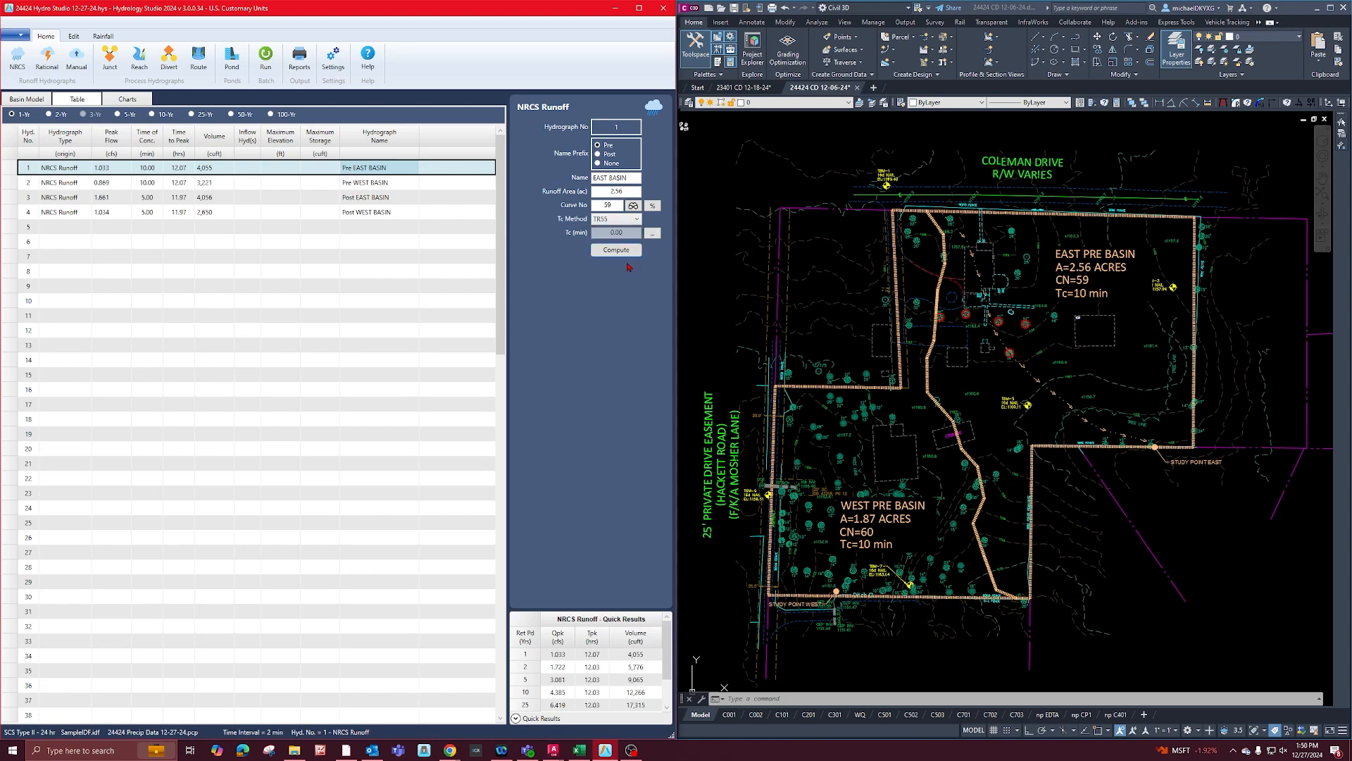
left_click(653, 233)
left_click_drag(613, 179, 282, 220)
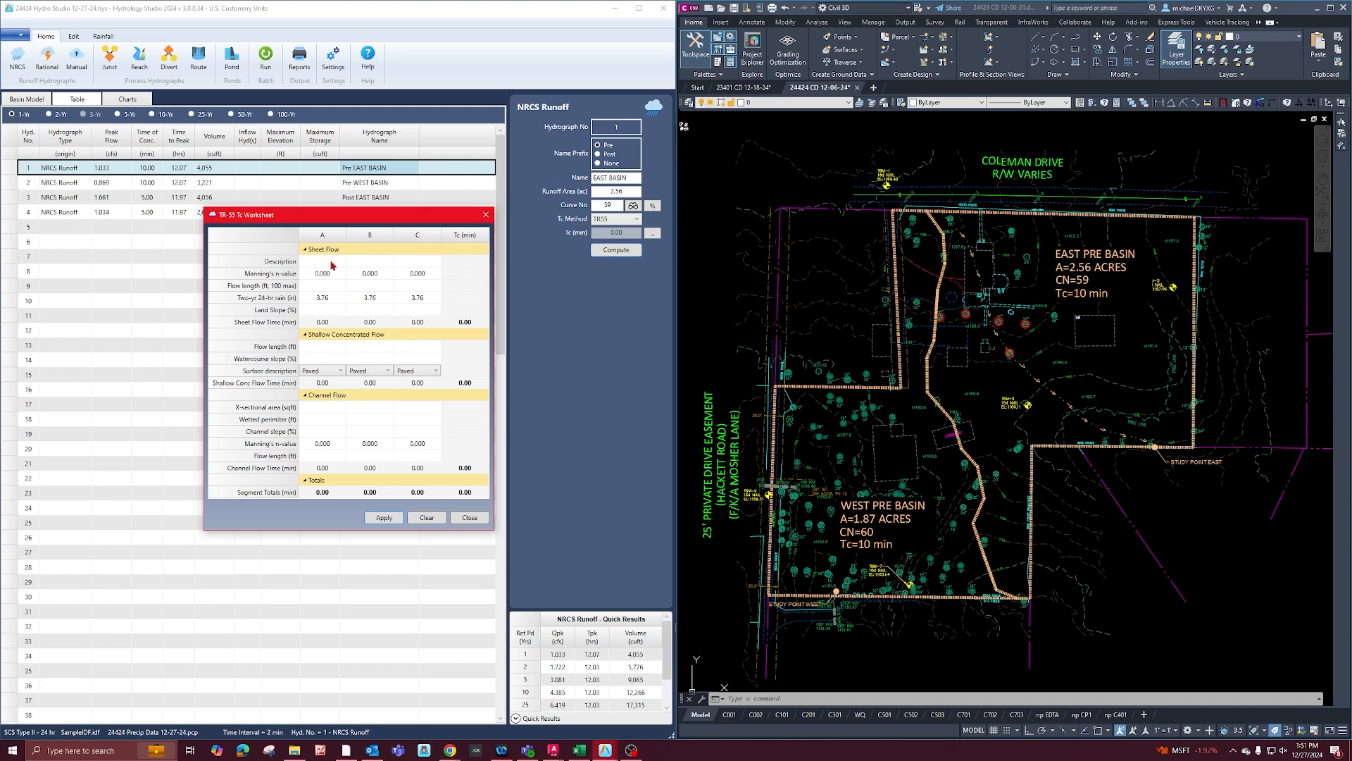
Enter a sheet flow length of 100 ft and a Manning's n-value of .15 in worksheet column A.
left_click(328, 267)
left_click(328, 287)
type("100")
key("Return")
left_click(333, 277)
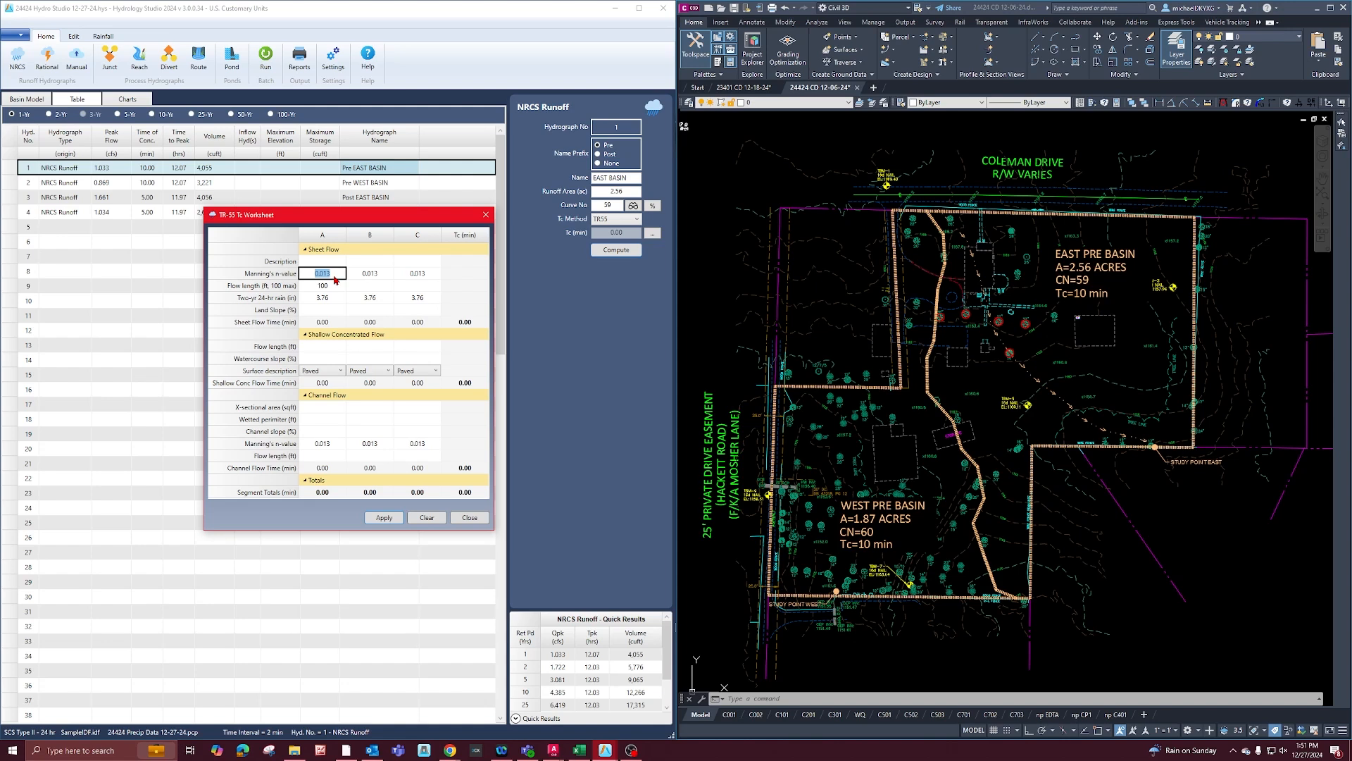
type(".15")
left_click(334, 287)
Check the worksheet's two-year 24-hour rainfall against the NOAA precipitation frequency table in Chrome, and return to the worksheet.
left_click(332, 300)
left_click(449, 749)
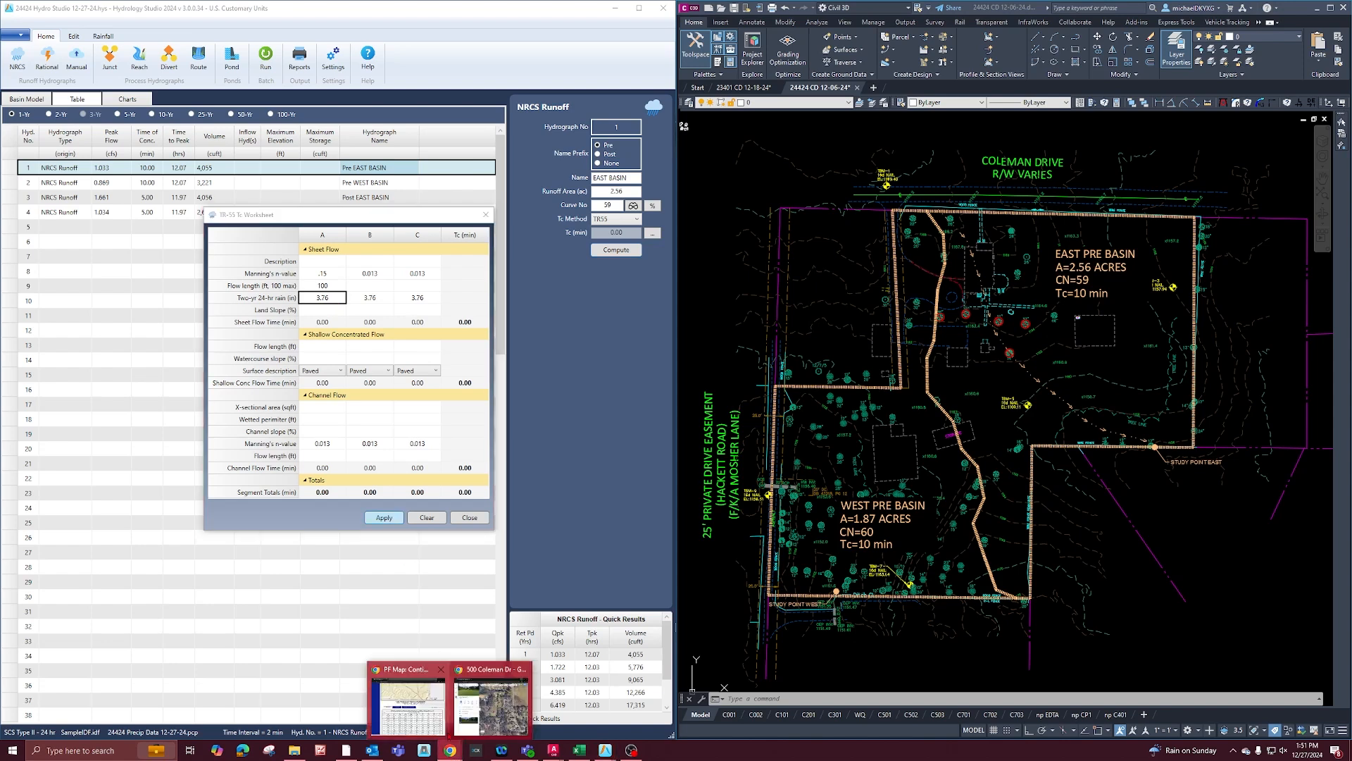
left_click(431, 717)
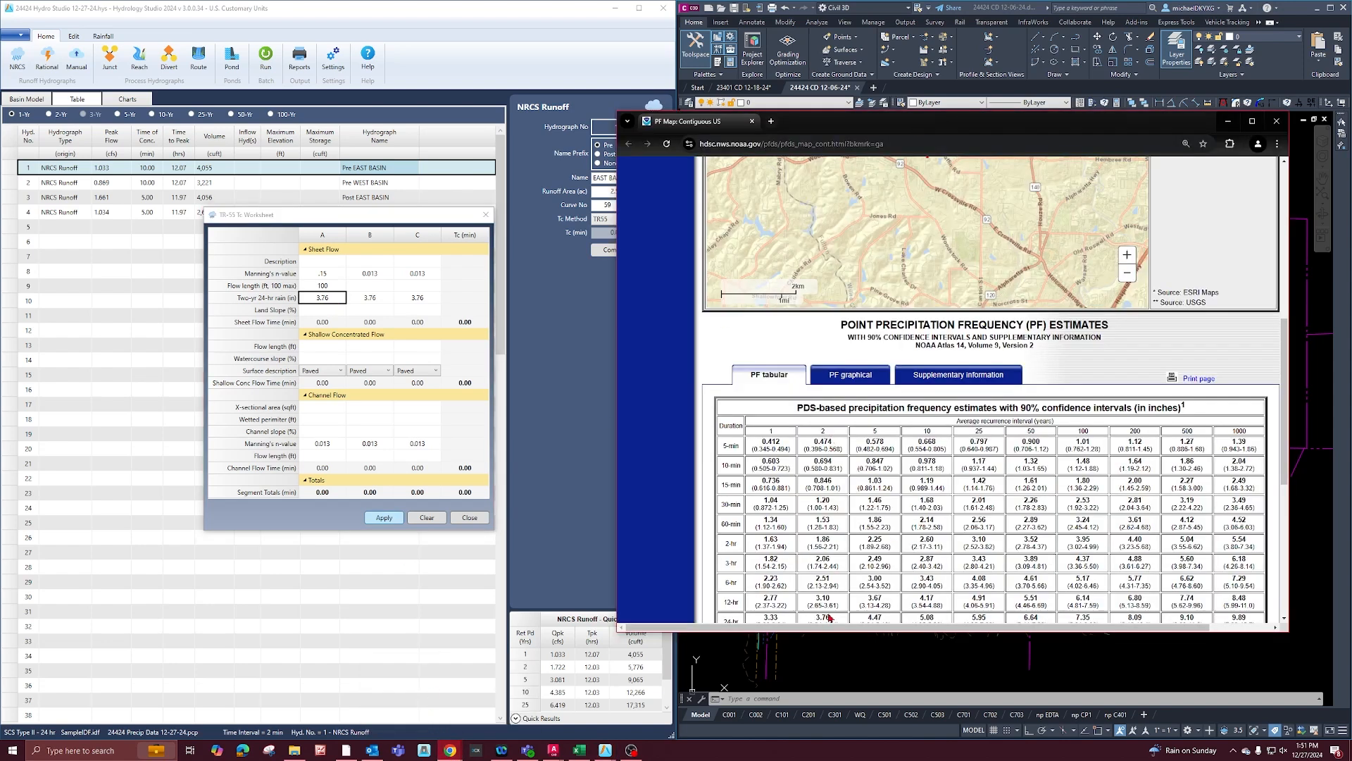
left_click(363, 219)
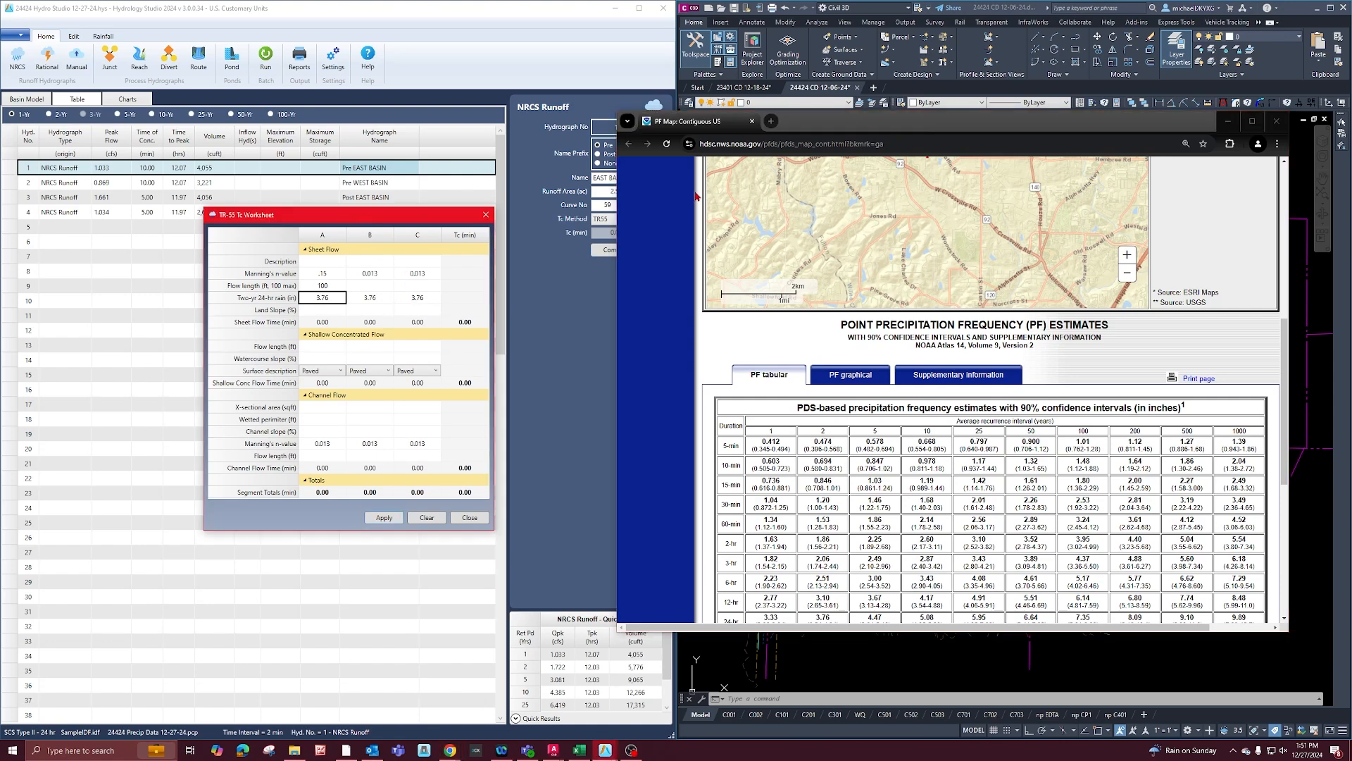
left_click(1227, 121)
left_click_drag(379, 223, 379, 245)
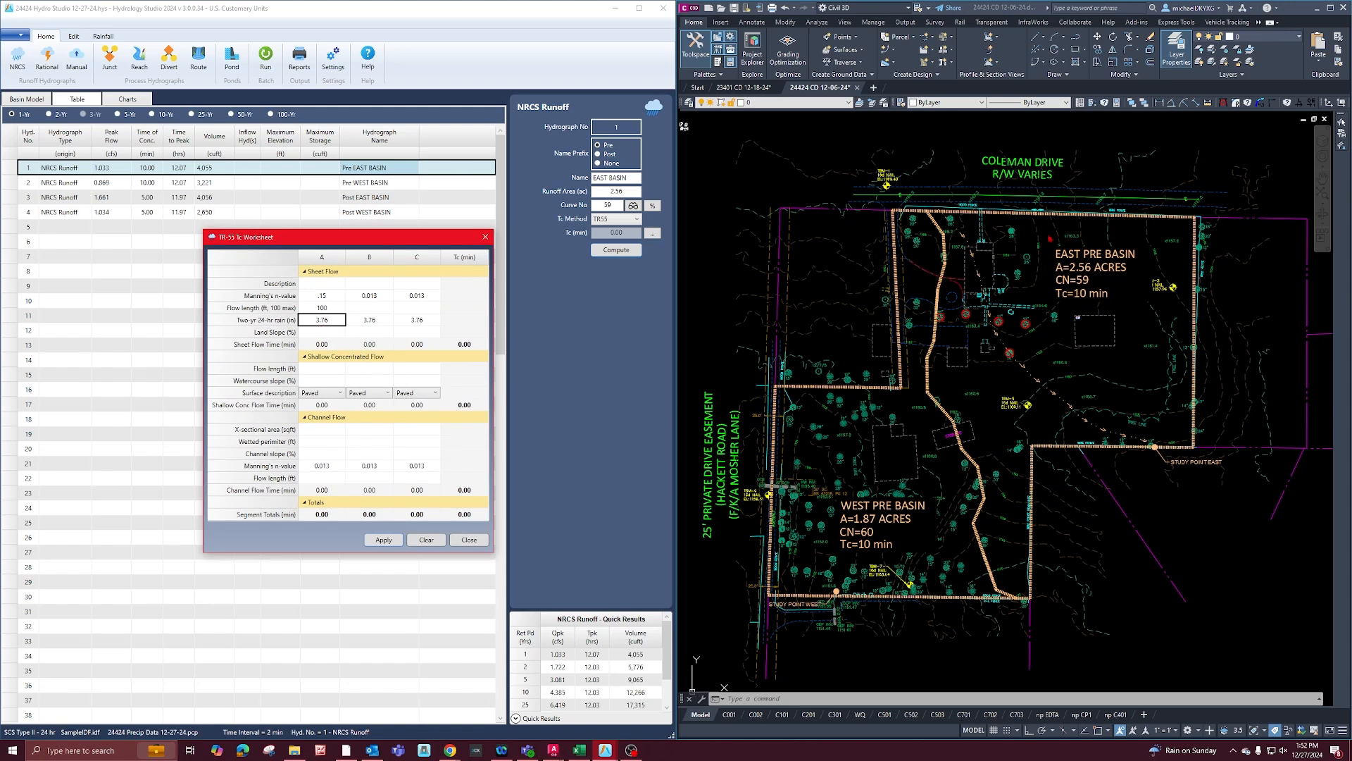
left_click(962, 231)
type("pl")
key("Return")
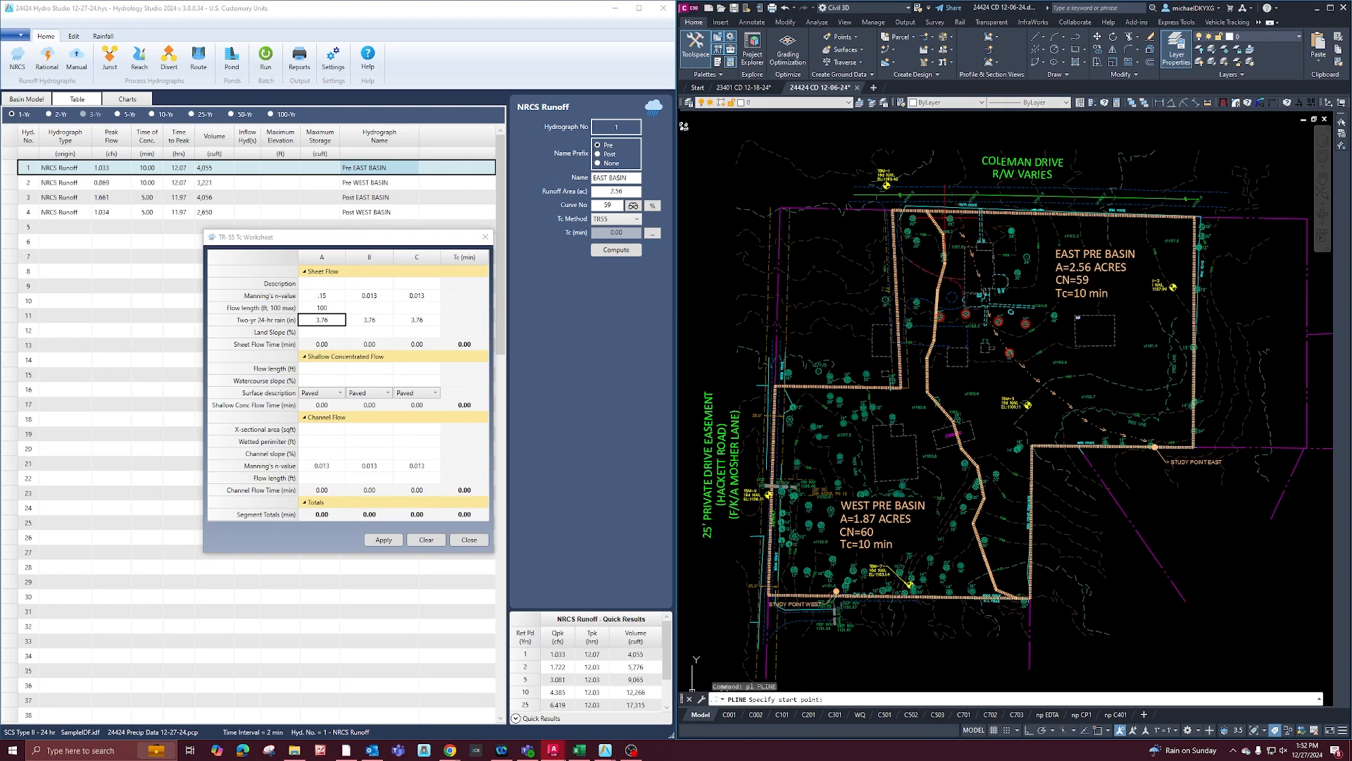
left_click(942, 214)
left_click(963, 234)
left_click(976, 256)
left_click(979, 273)
left_click(993, 328)
left_click(1012, 360)
key("Escape")
left_click(1012, 360)
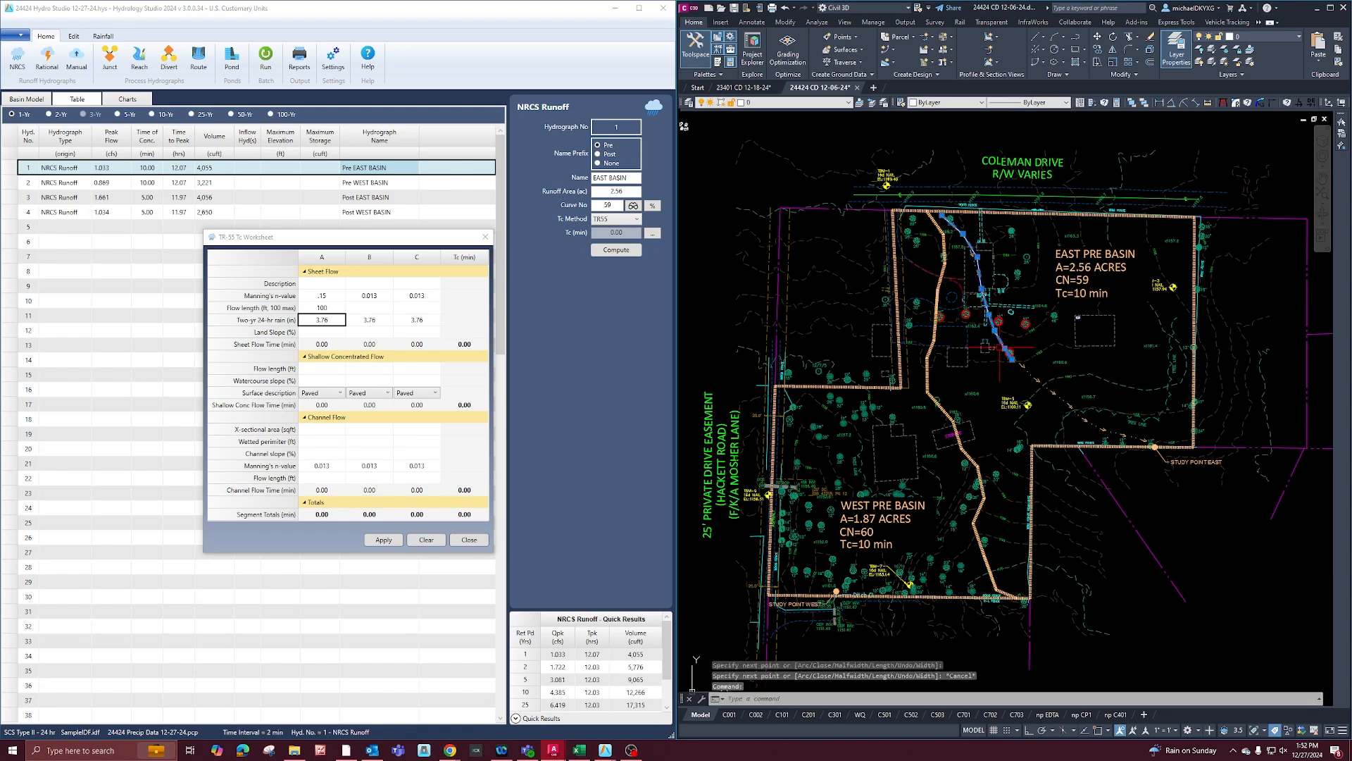
key("Delete")
Sketch a polyline over the upstream part of the east pre basin's flow path, starting at the Coleman Drive boundary.
type("pl")
key("Return")
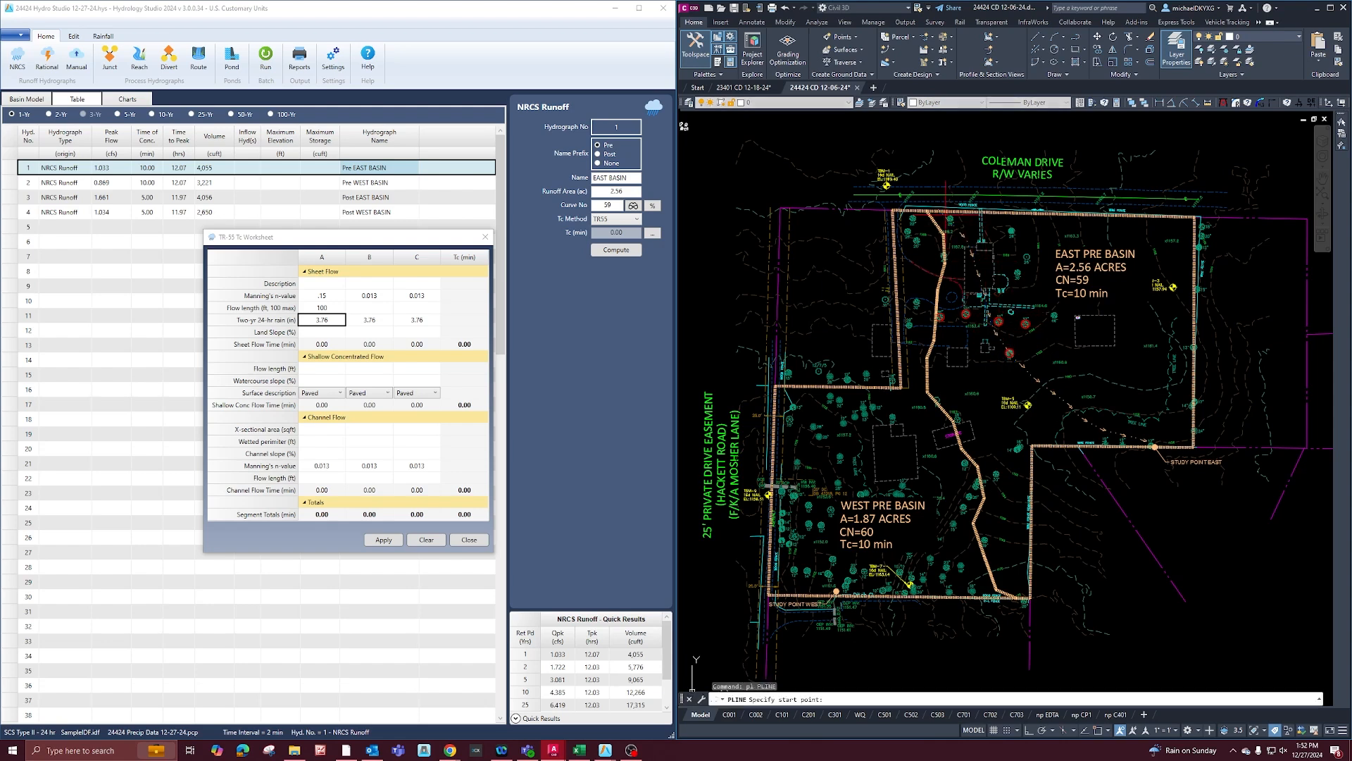
left_click(942, 214)
left_click(968, 239)
left_click(979, 275)
left_click(990, 317)
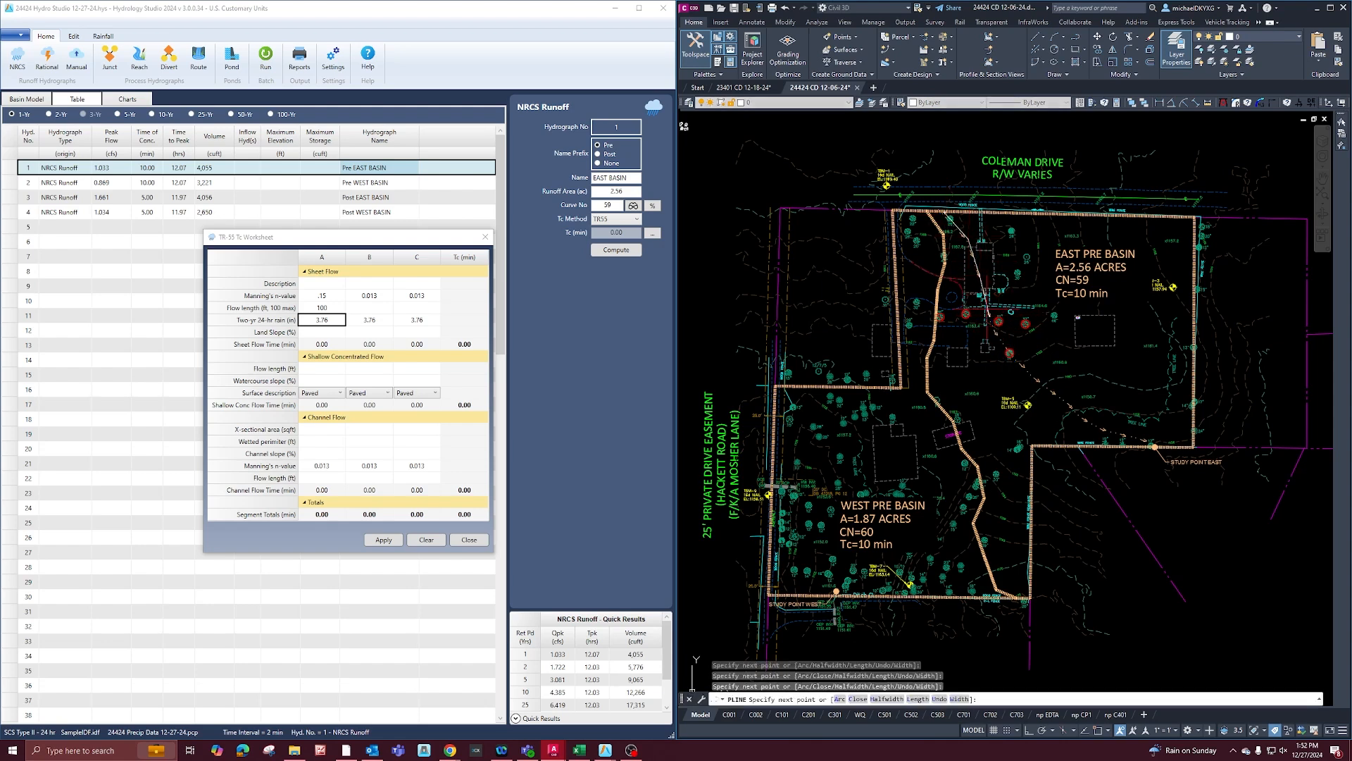
key("Escape")
Shorten the sketched flow path polyline by pulling its downstream end back upstream to illustrate the sheet flow reach.
left_click(985, 288)
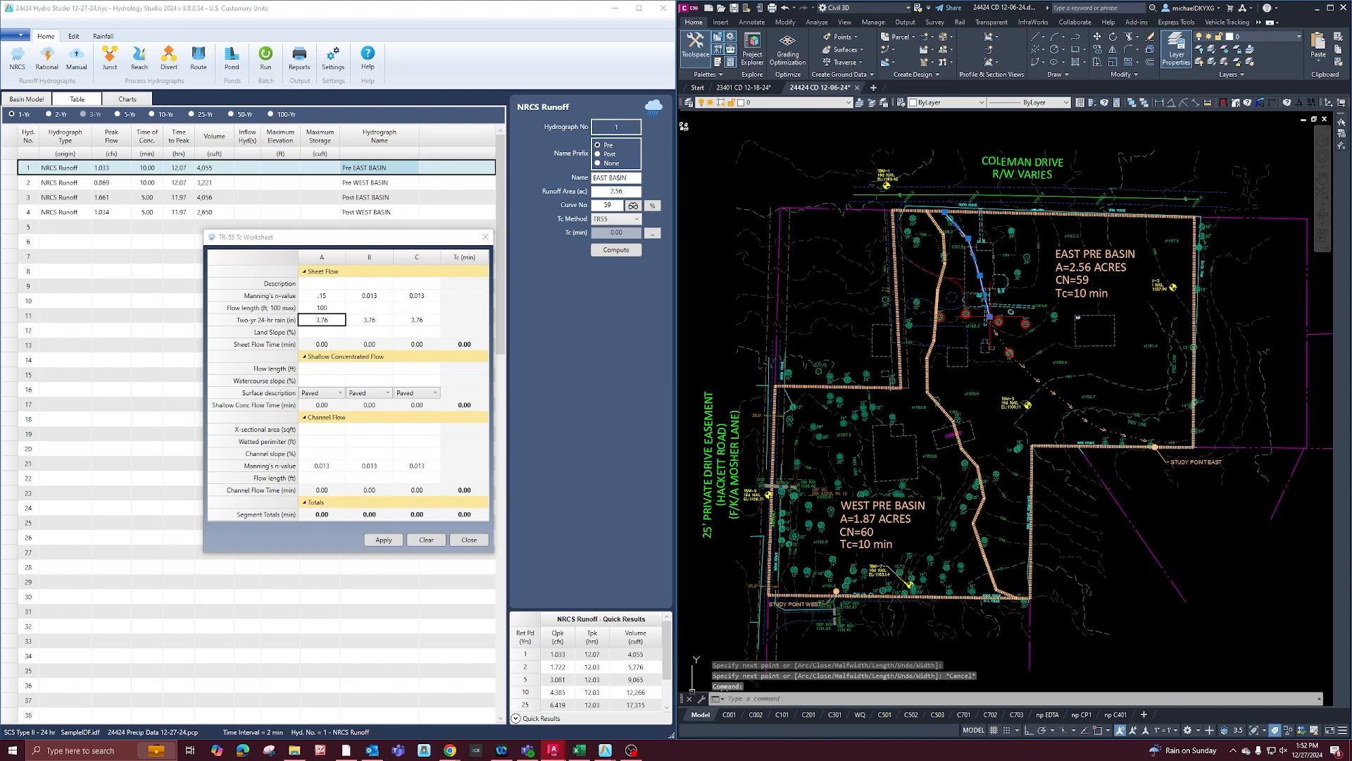
left_click(991, 317)
left_click(984, 288)
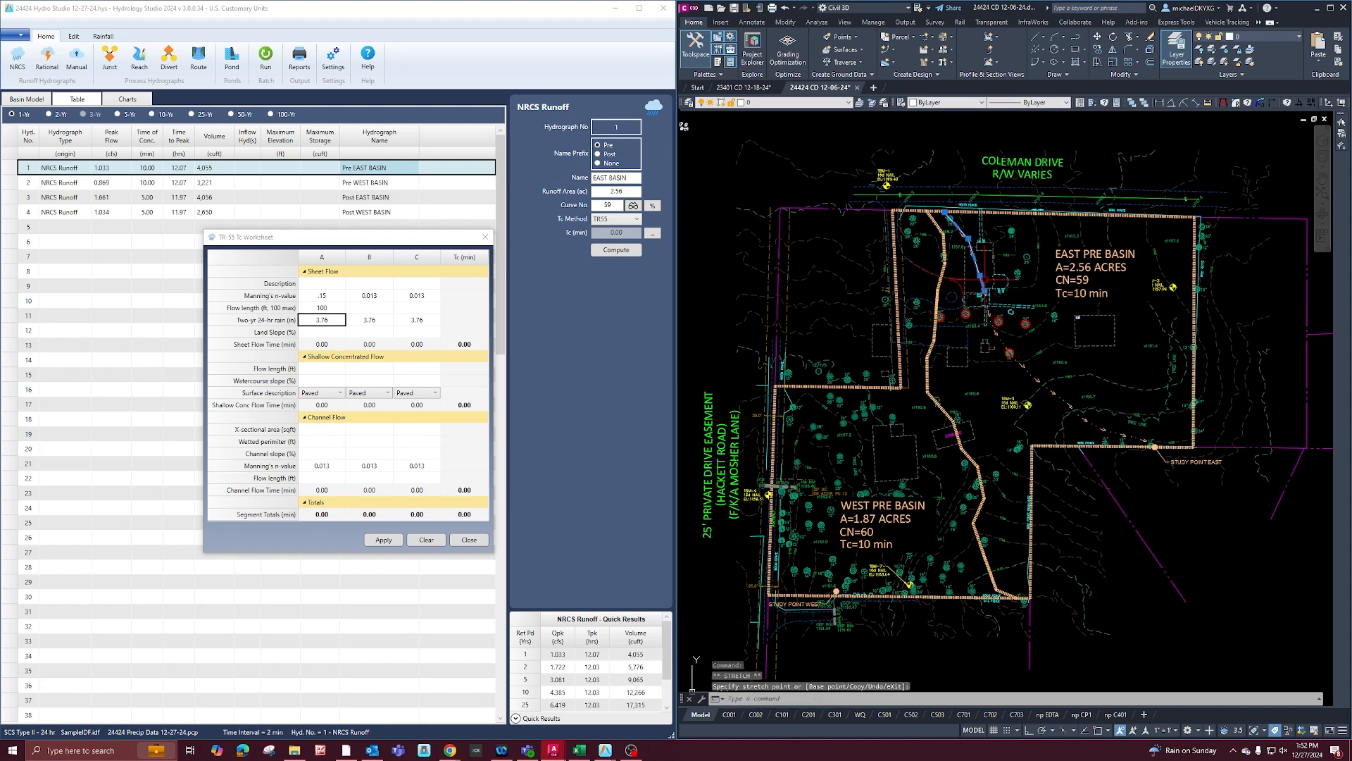
left_click(984, 290)
left_click(979, 275)
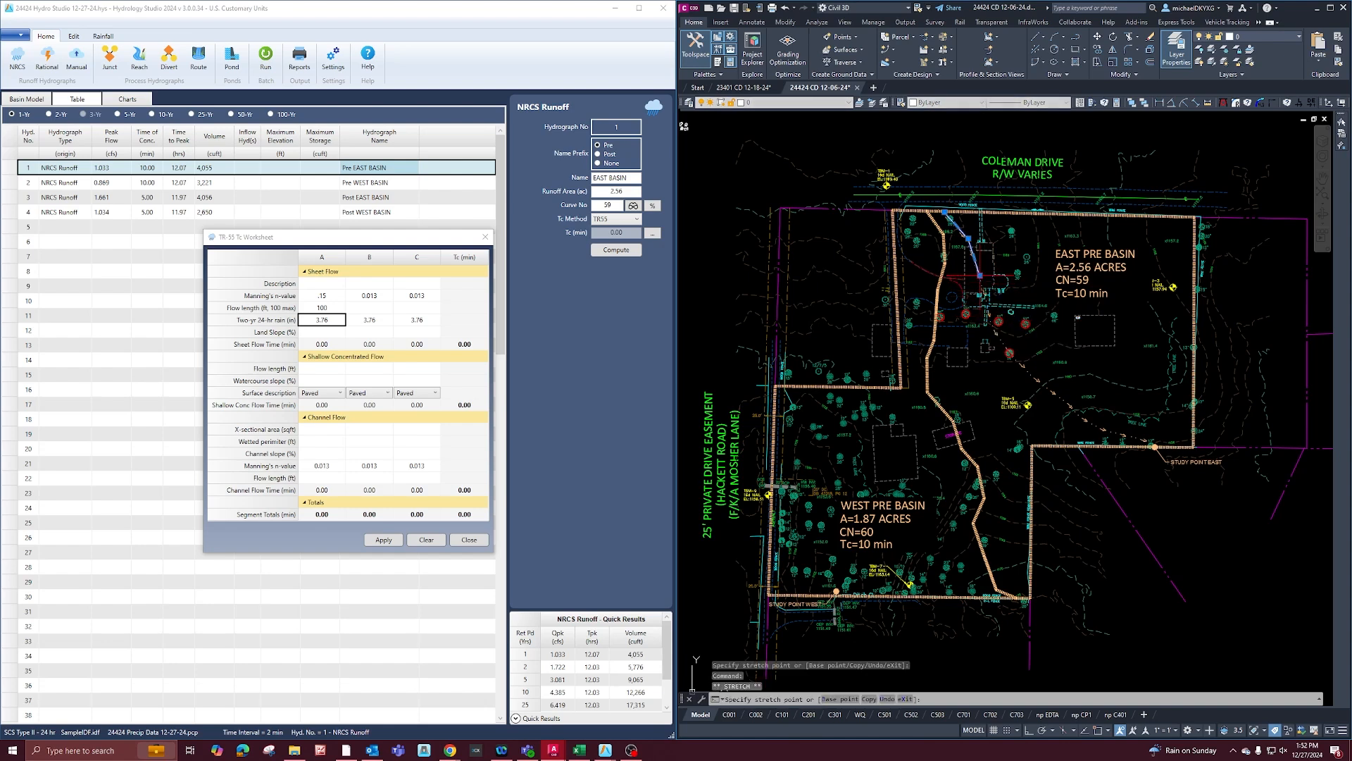
left_click(980, 276)
left_click(982, 282)
key("Escape")
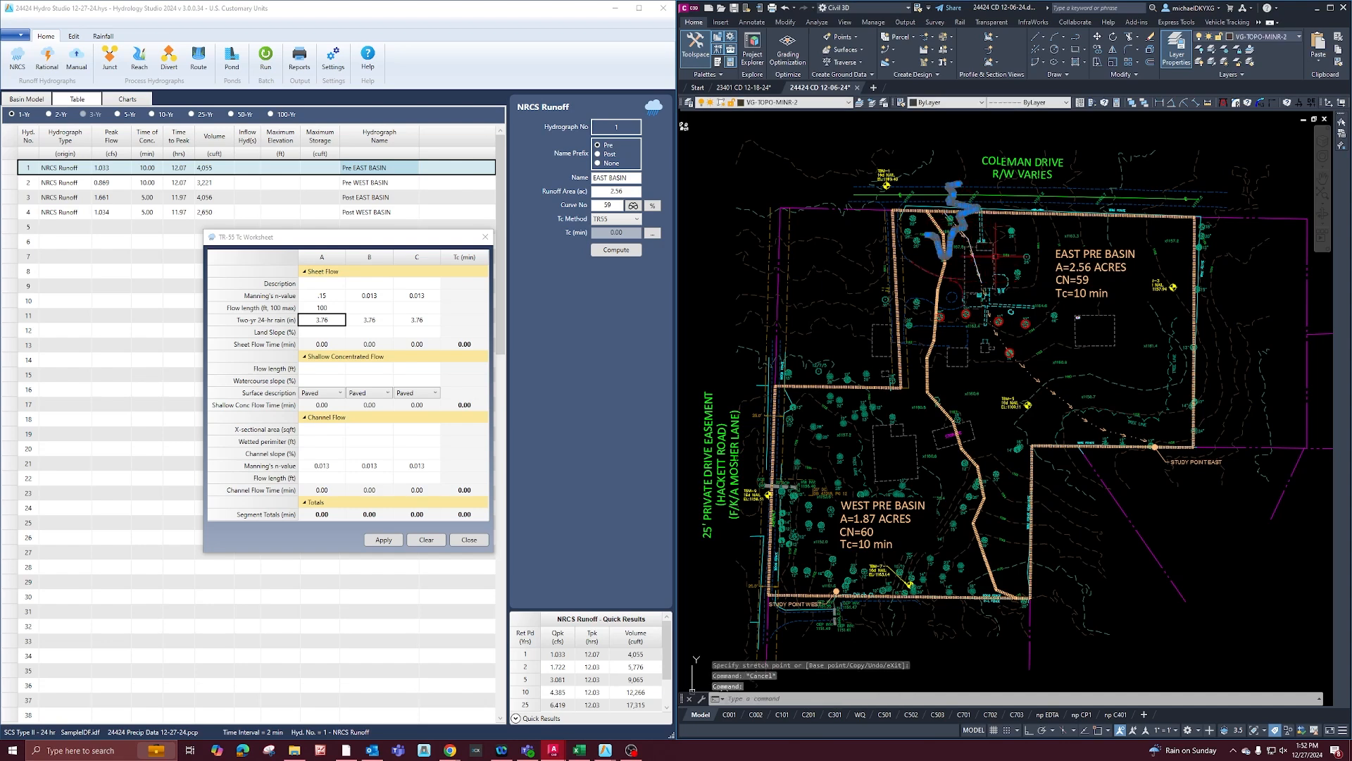
Delete the sketched sheet flow polyline from the east pre basin.
key("Escape")
left_click(1025, 287)
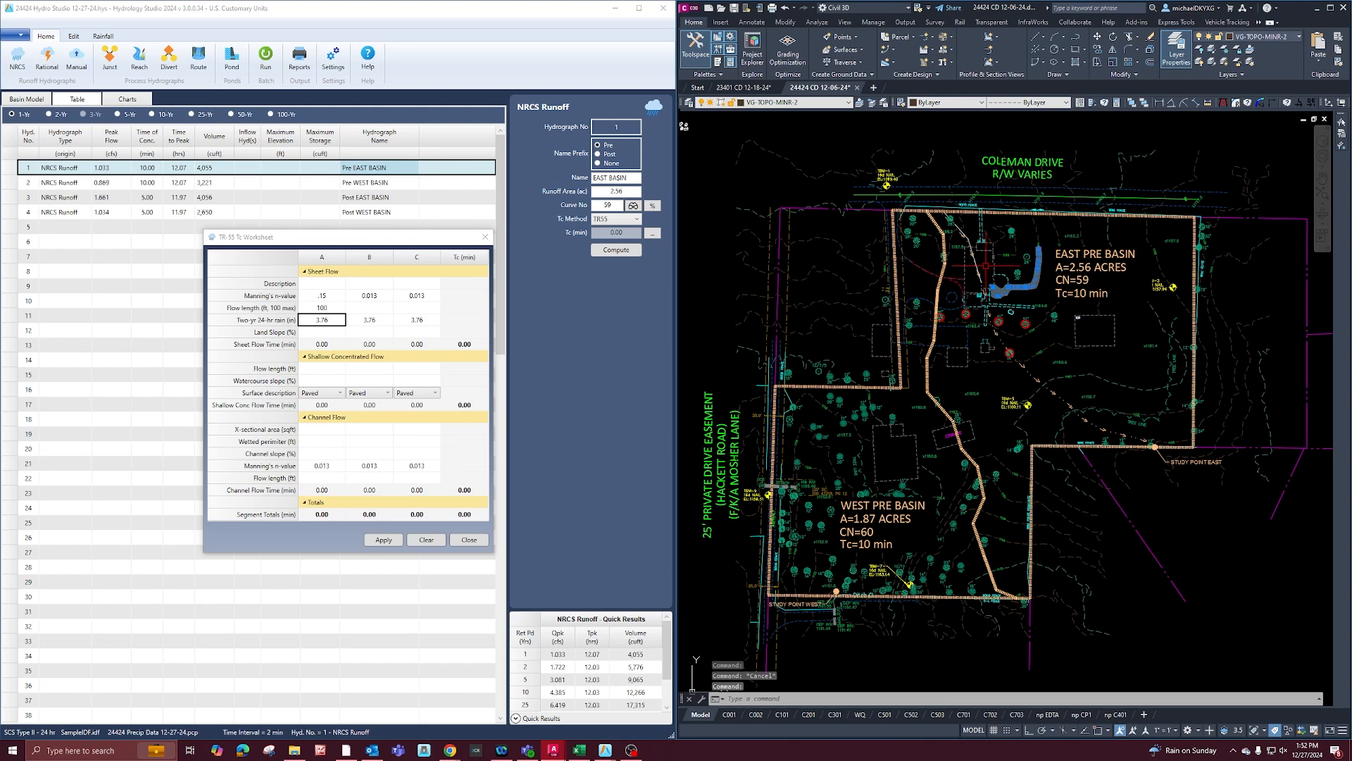
left_click(978, 270)
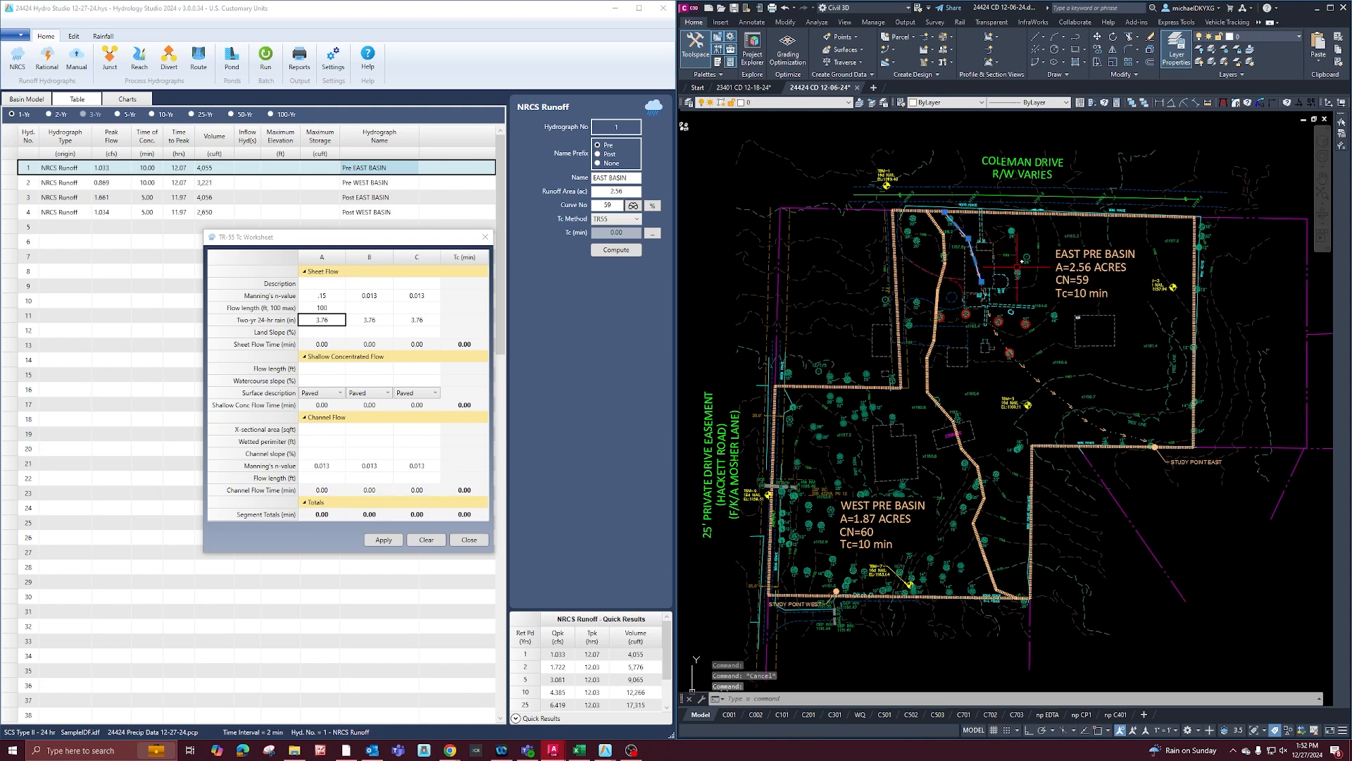
key("Delete")
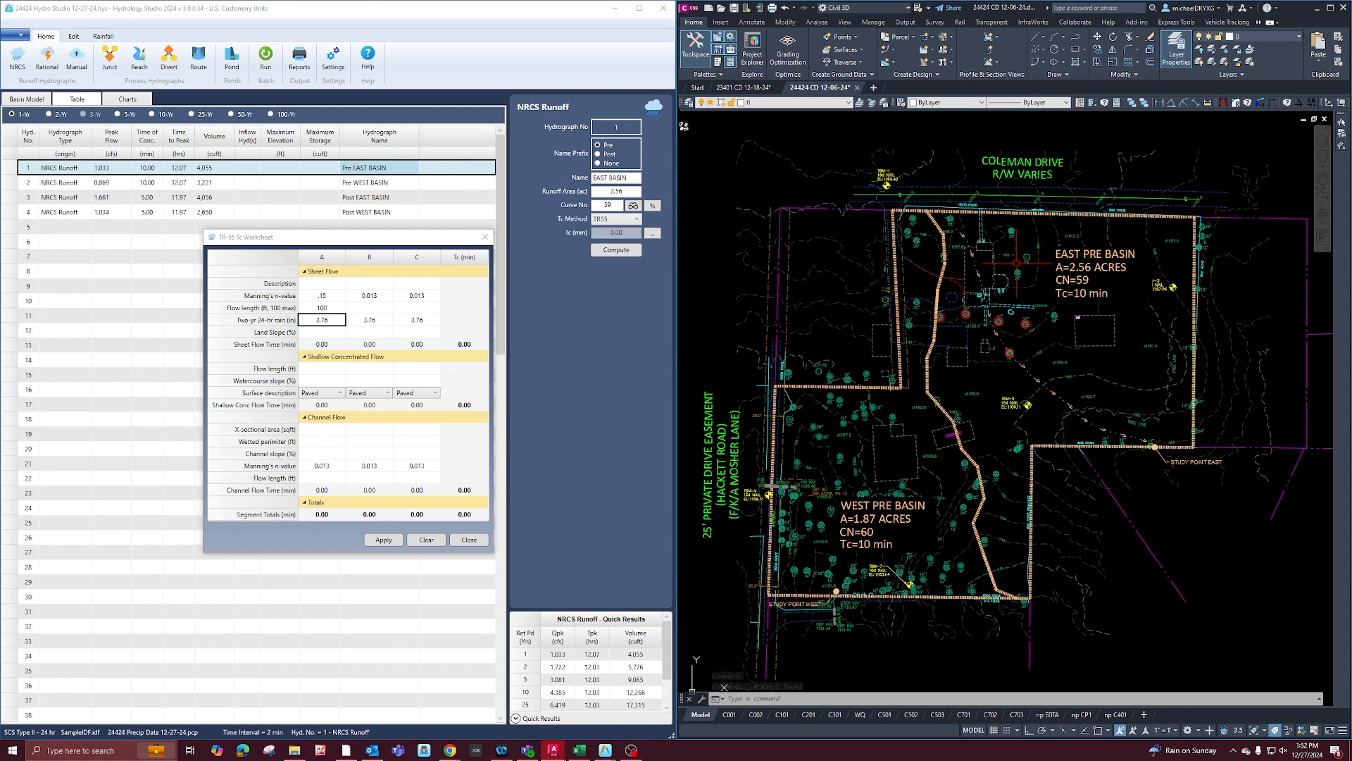
Set the sheet flow land slope to 2% in column A of the TR-55 worksheet and apply it.
left_click(322, 338)
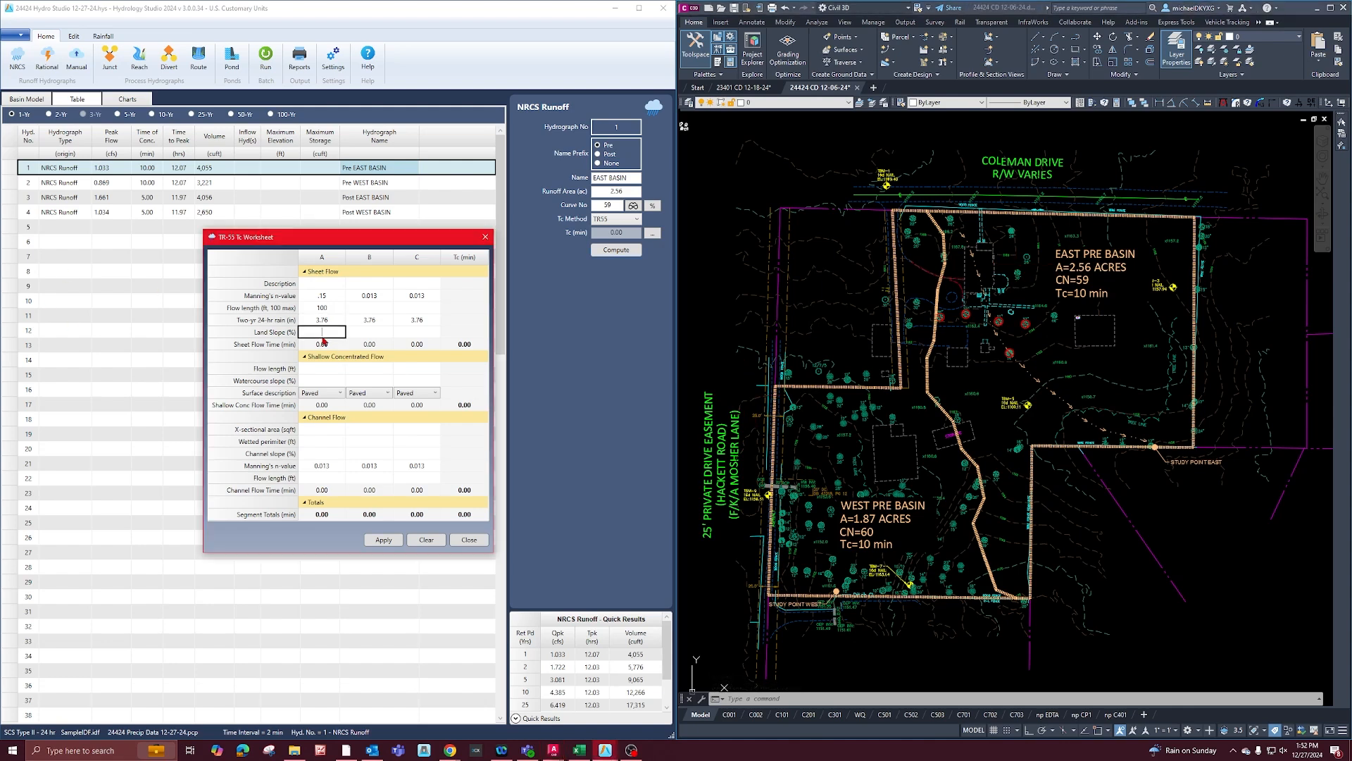
type("2")
left_click(384, 539)
Change the sheet flow Manning's n-value in column A to 0.011 and apply it.
double_click(333, 297)
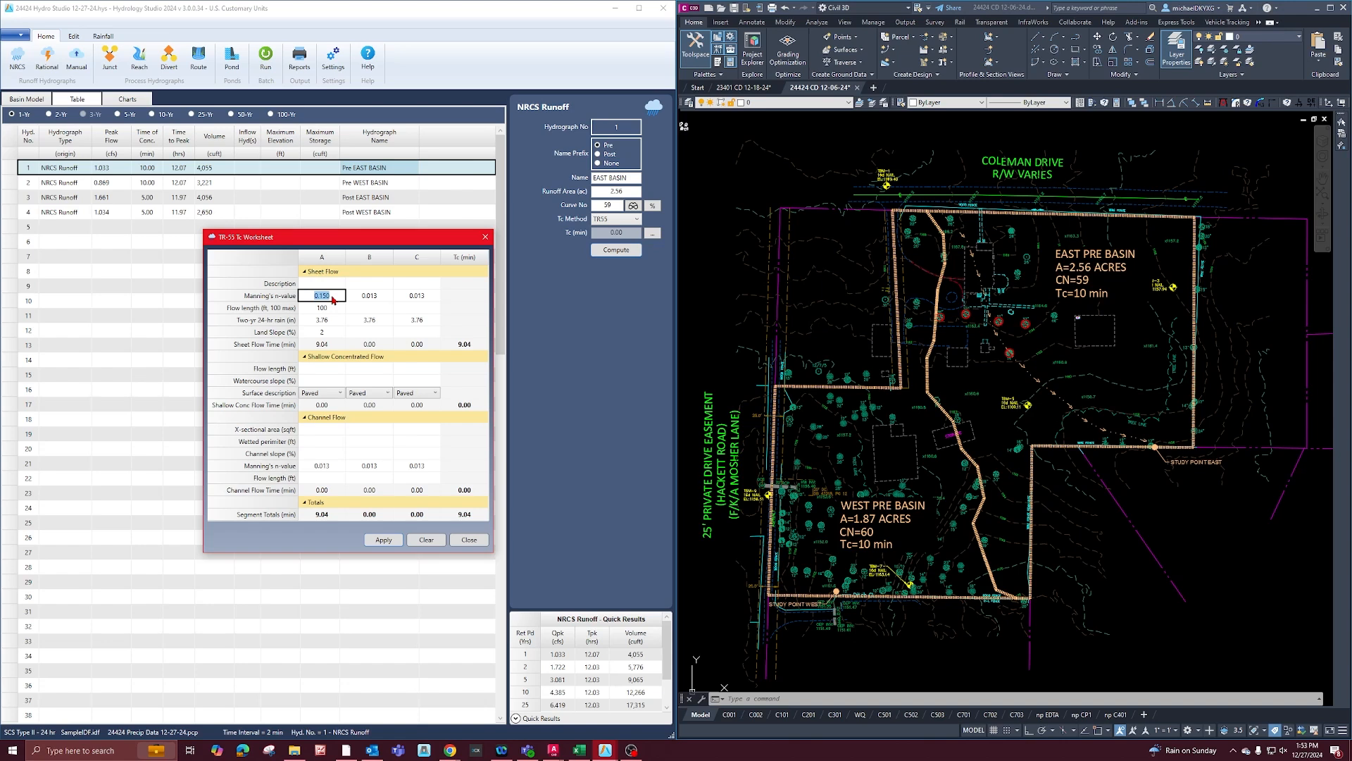
type("0.011")
left_click(387, 542)
Switch to the site's Google Maps page in Chrome and open Street View on Coleman Drive at the property frontage.
left_click(295, 750)
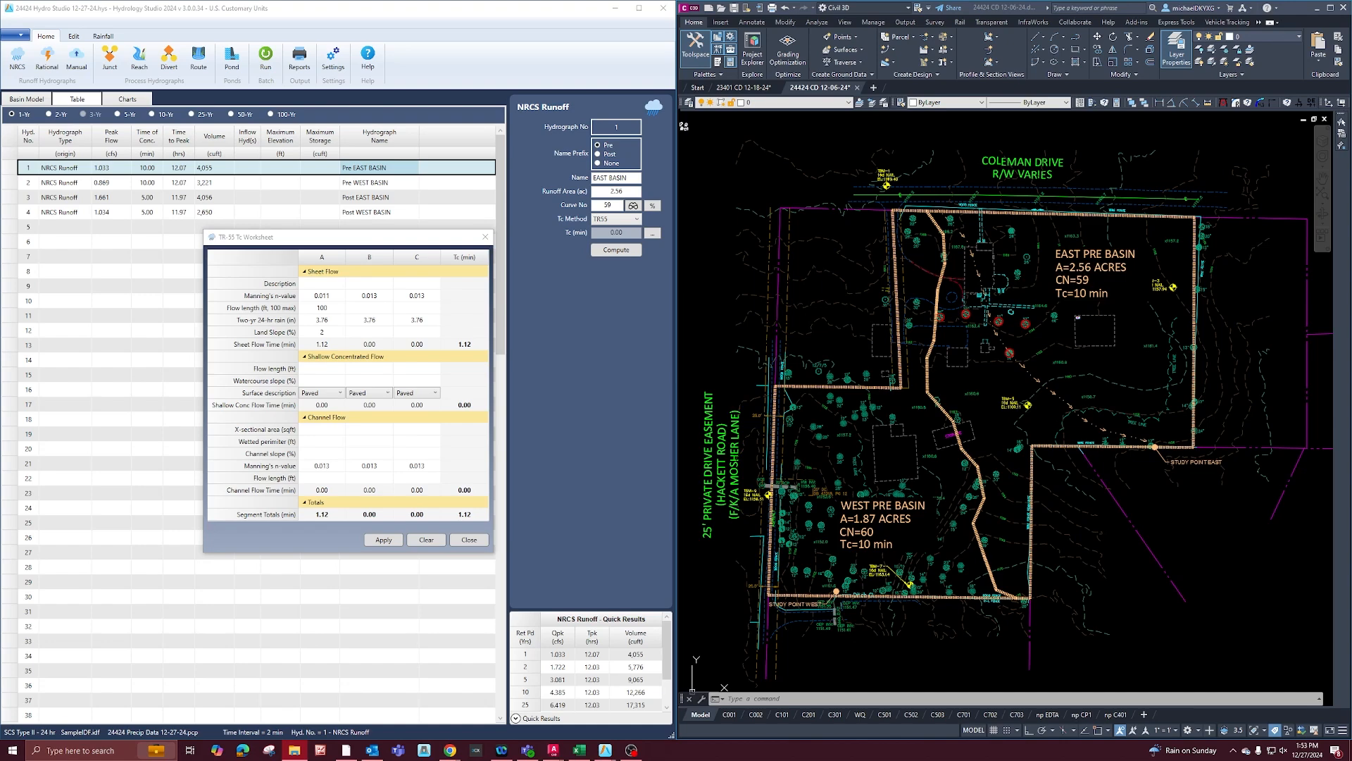
left_click(450, 750)
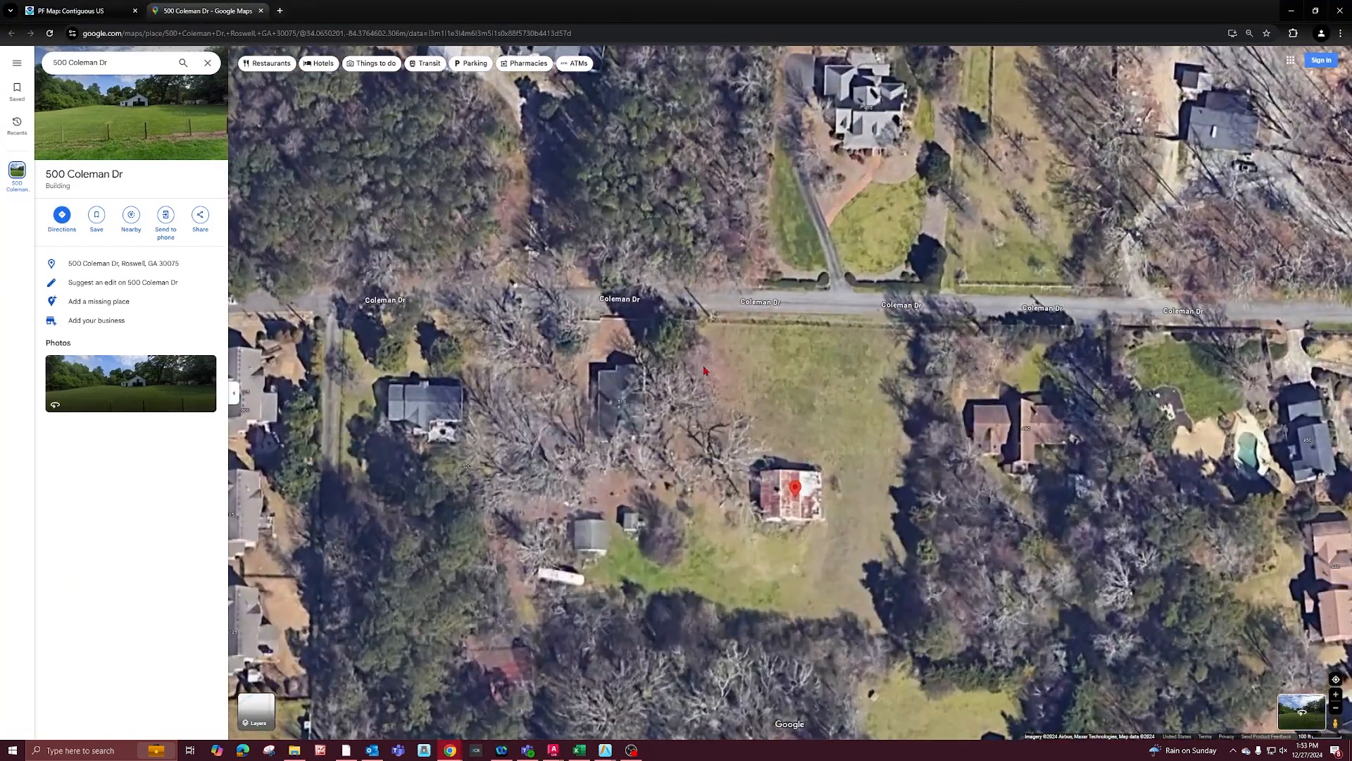
left_click_drag(1333, 723, 720, 330)
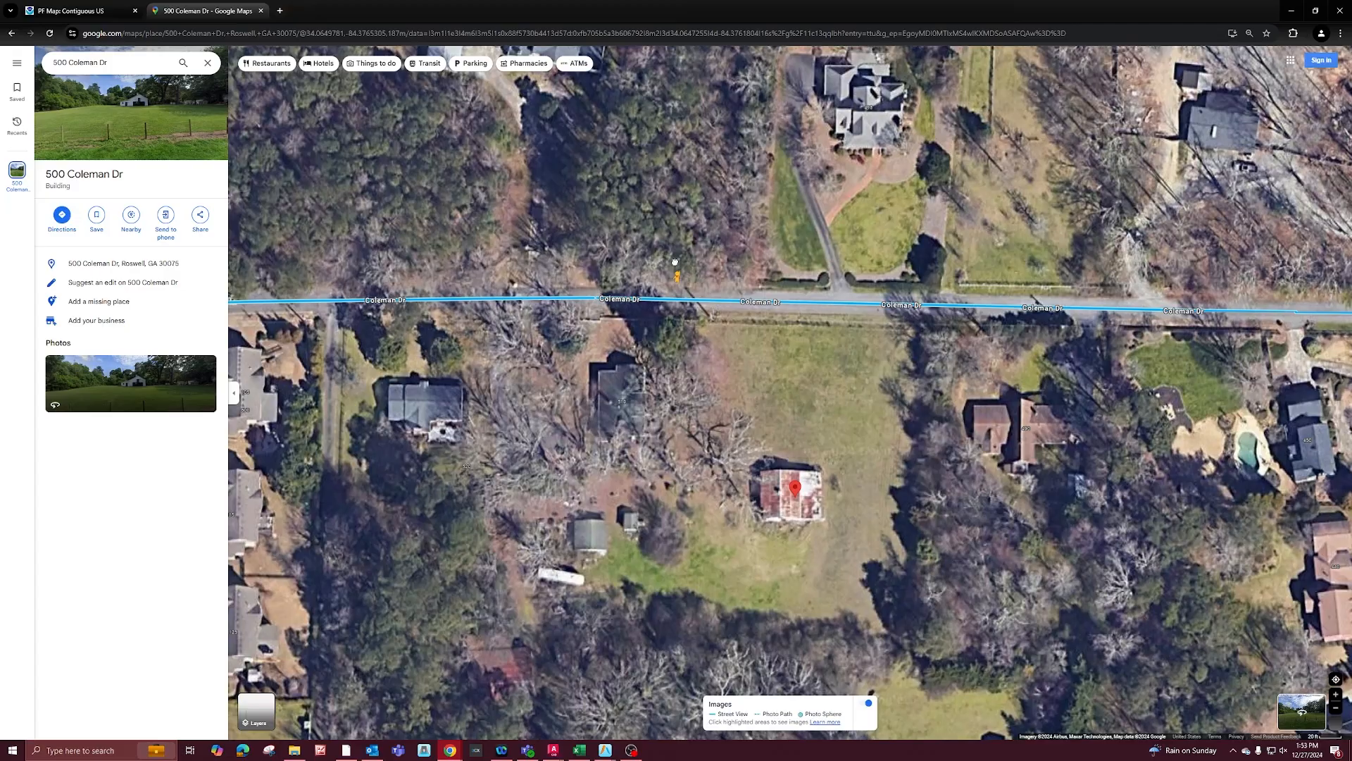
left_click_drag(675, 262, 682, 296)
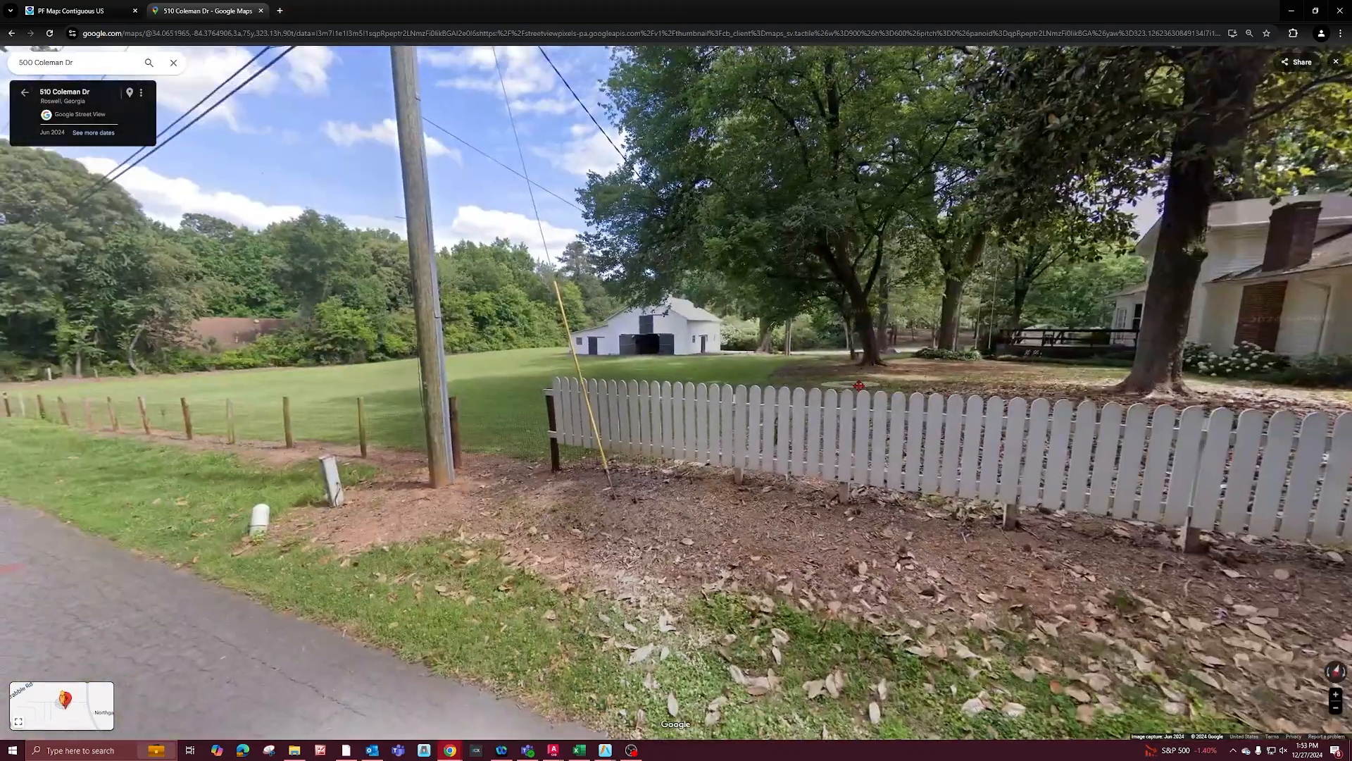
Turn the Street View toward the fenced house and yard, and move along the road to examine the ground cover.
left_click_drag(859, 385, 752, 381)
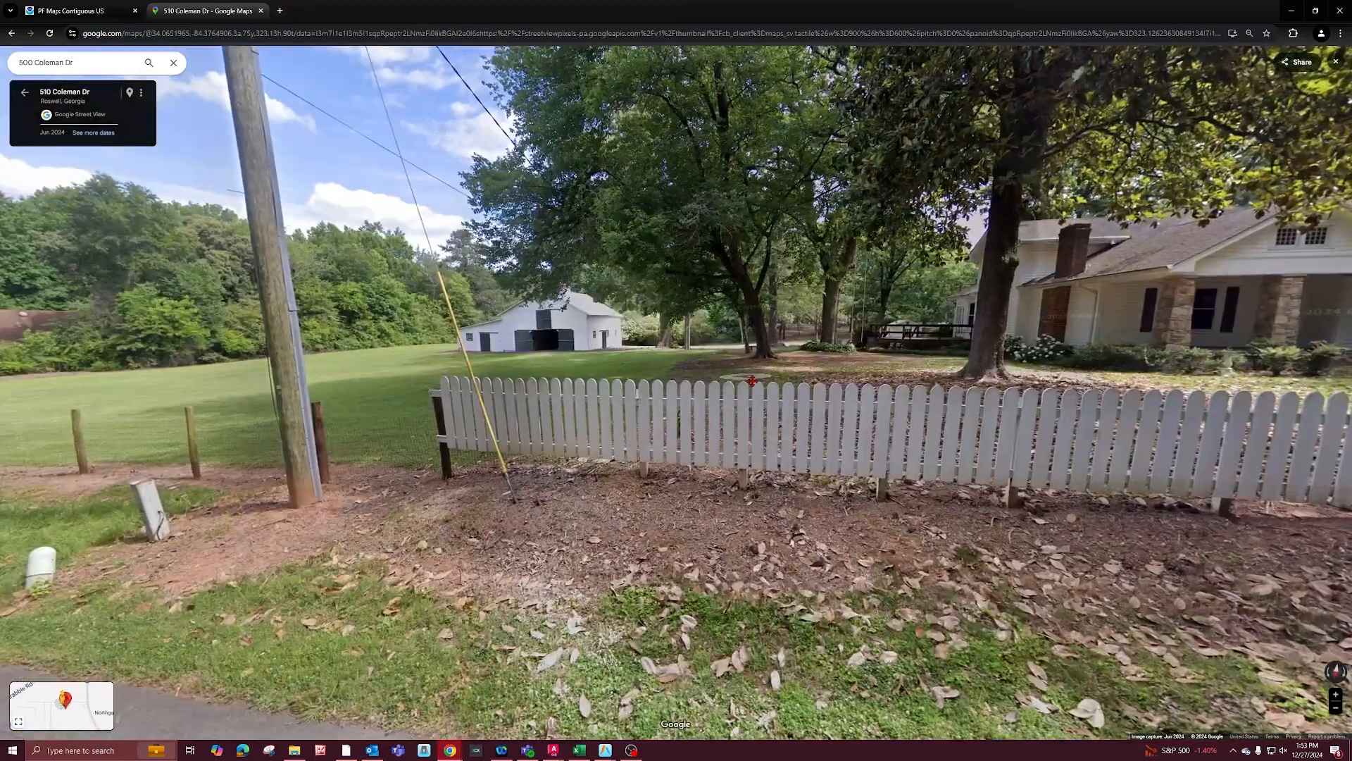
left_click_drag(1237, 379, 889, 384)
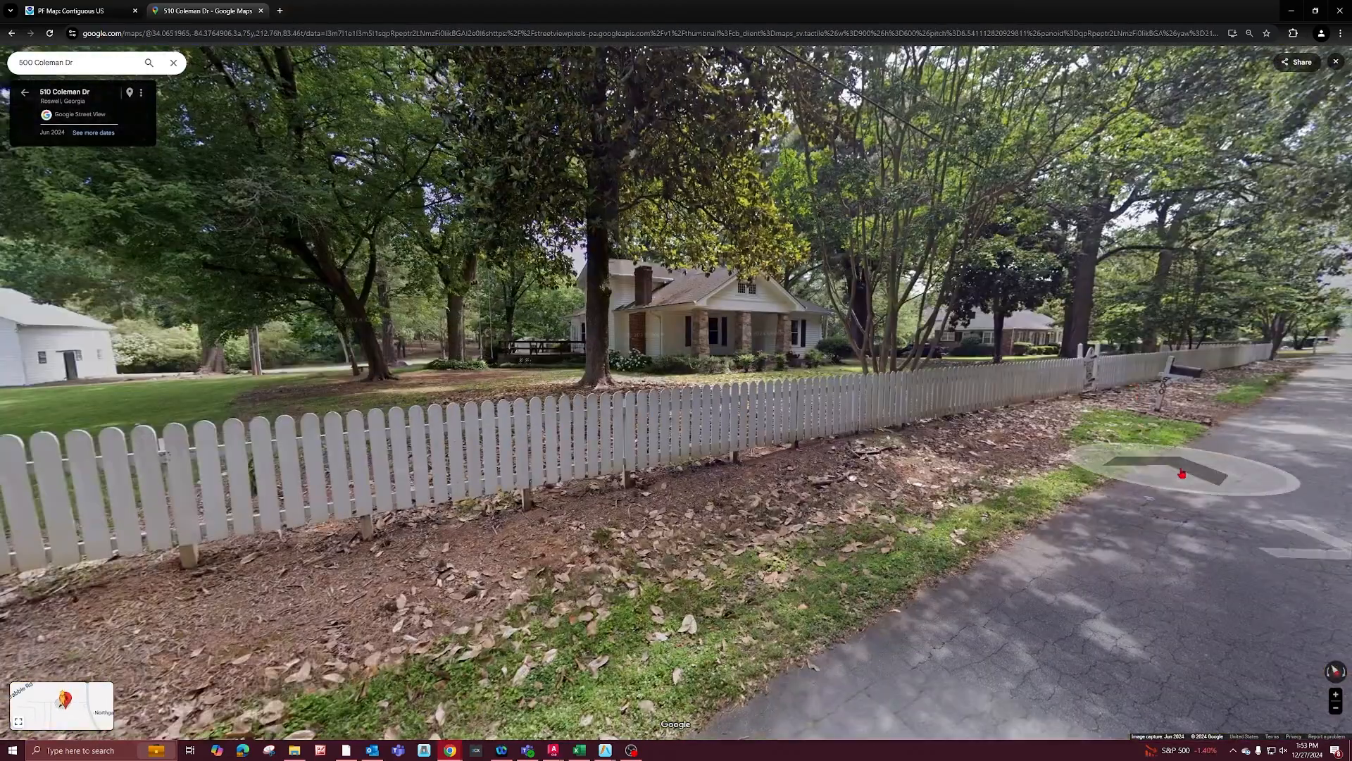
left_click(1182, 473)
left_click(1184, 464)
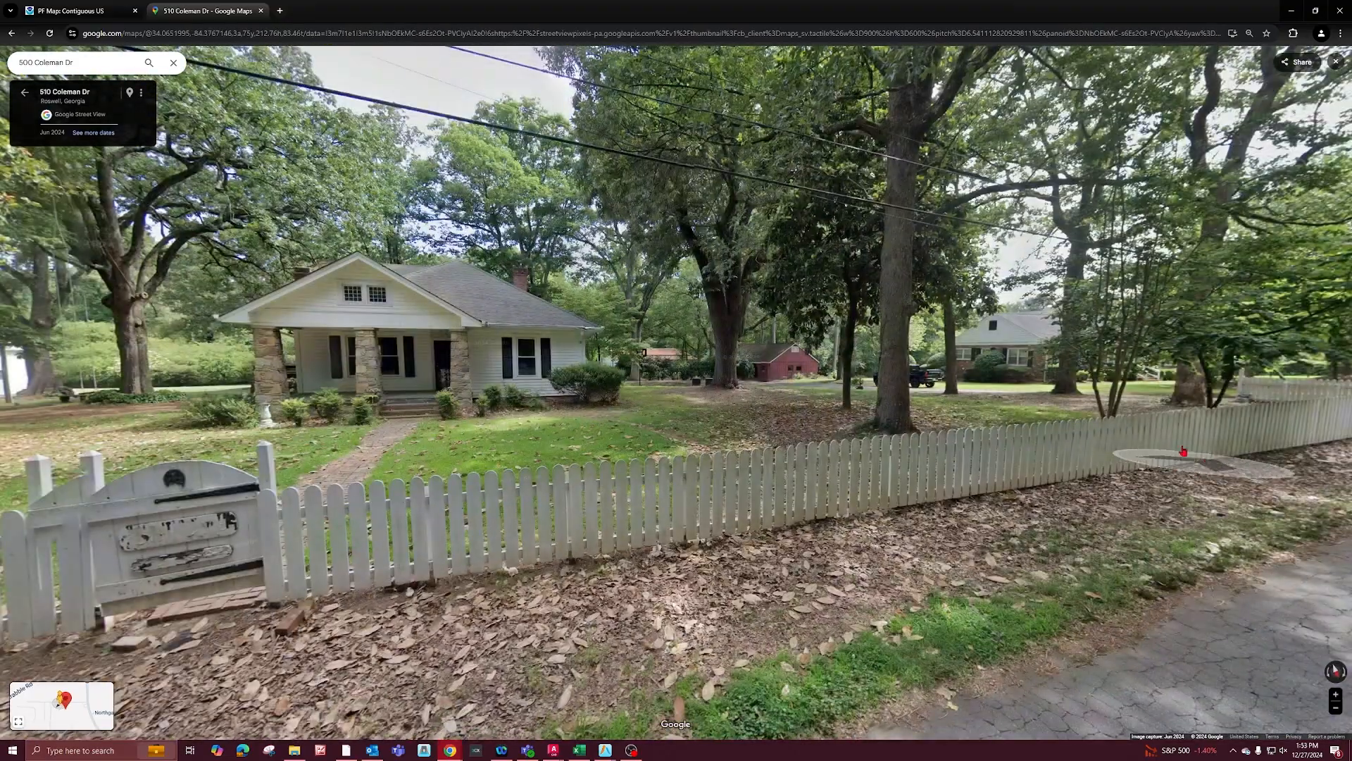
Examine the ground cover of the fenced yard around the house and barn in Street View, and return to Hydrology Studio and Civil 3D.
scroll(676, 386, "up", 3)
left_click_drag(232, 384, 1033, 383)
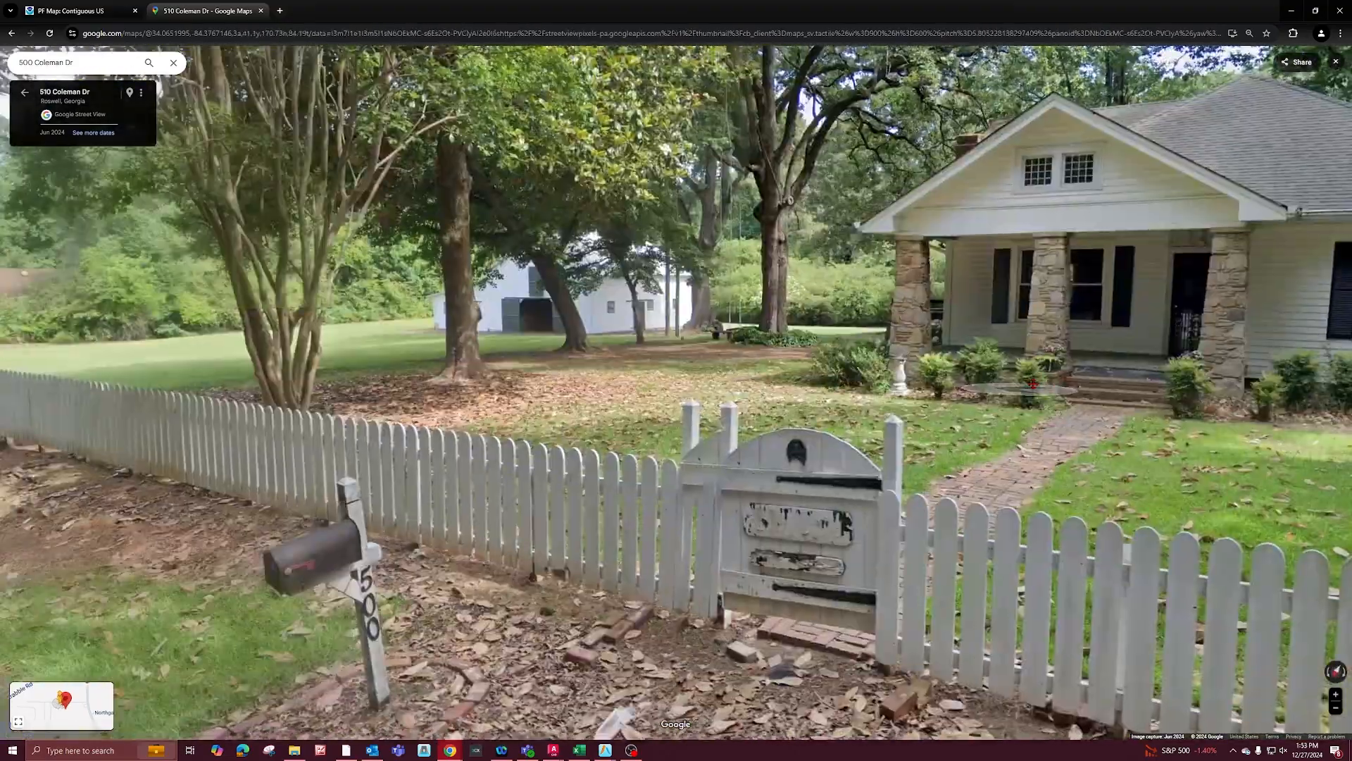
scroll(1032, 384, "up", 3)
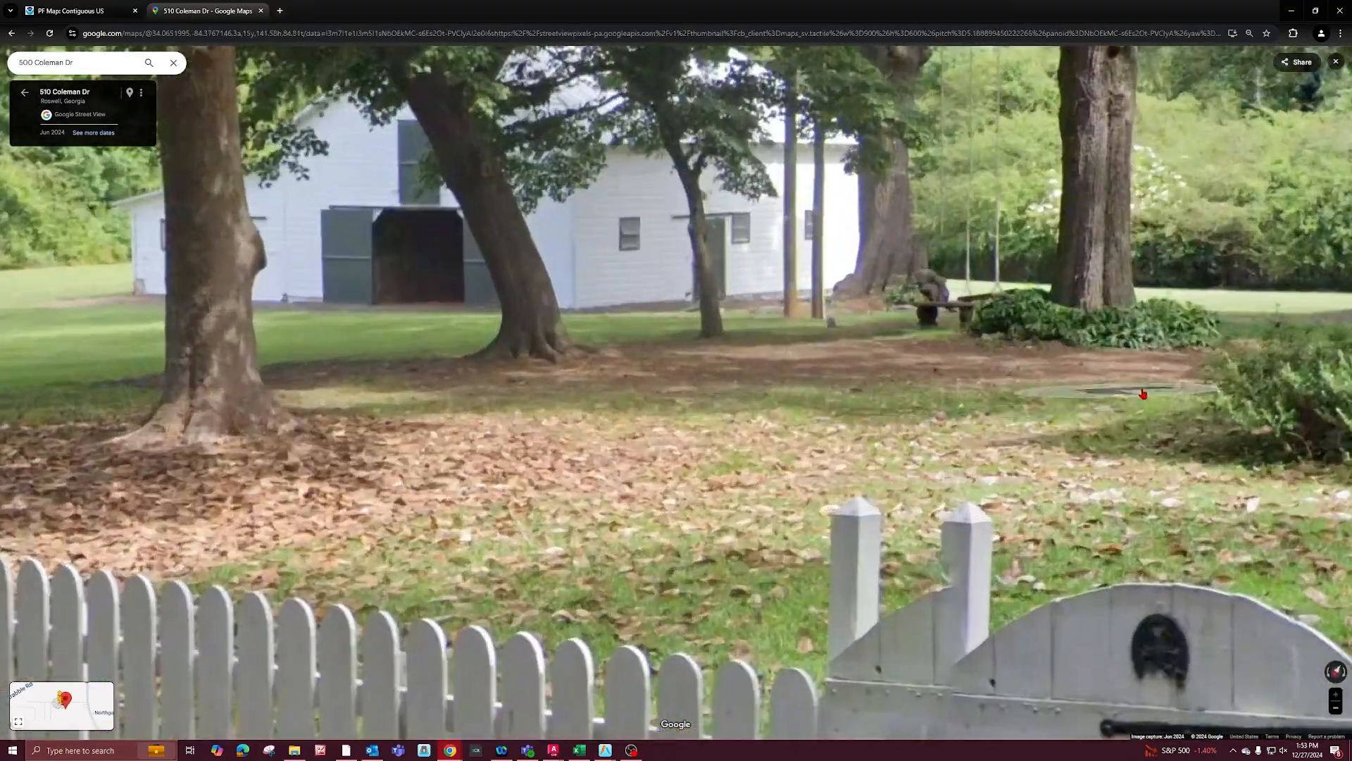
scroll(657, 353, "down", 3)
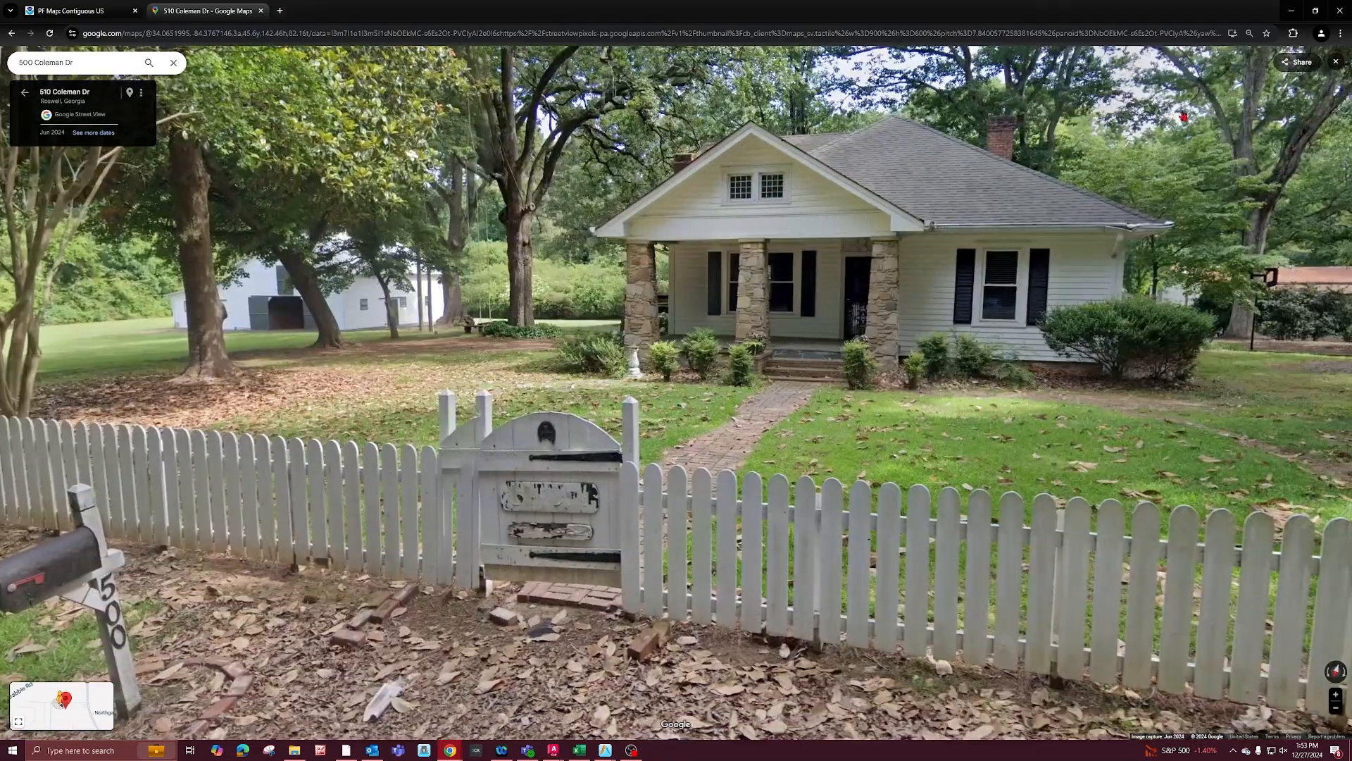
left_click(1291, 11)
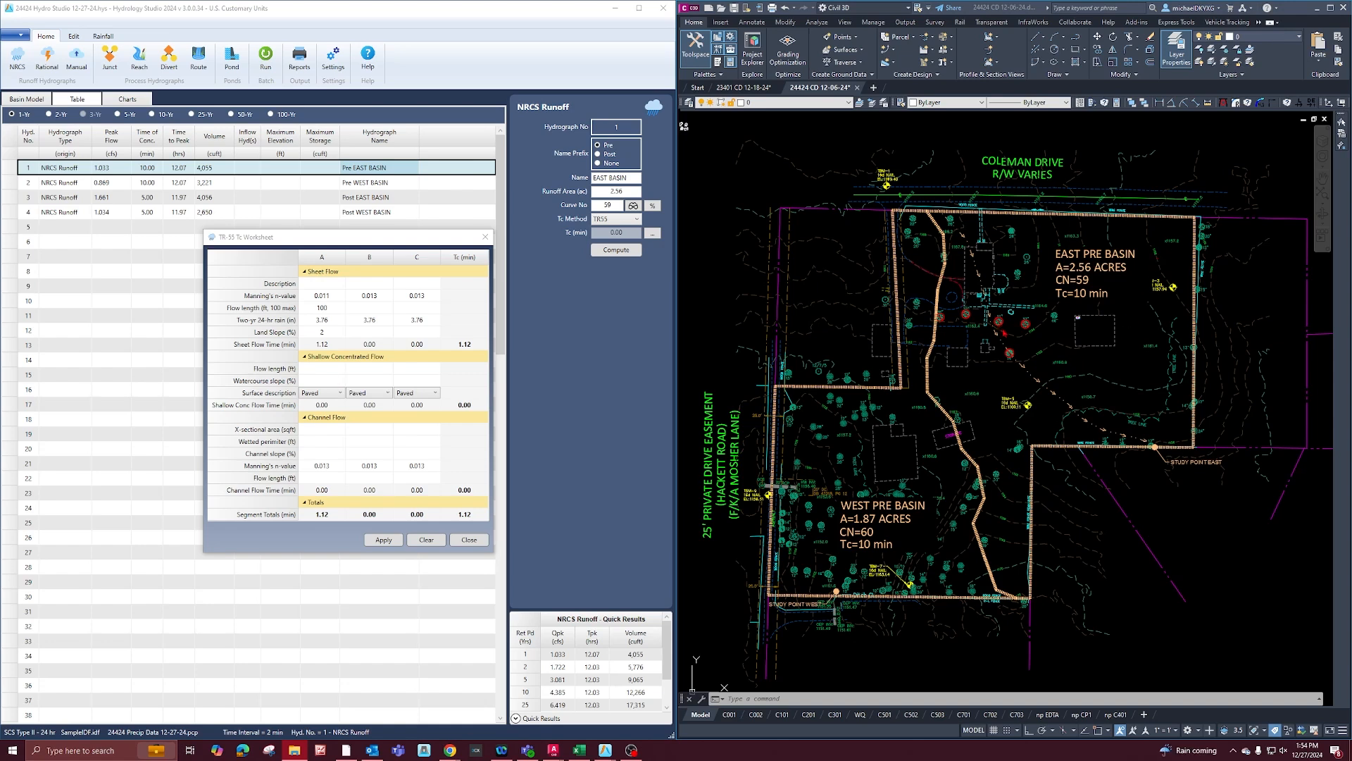
Select the east basin's flow path in the drawing, and set column A's shallow concentrated flow length to 335 ft with an Unpaved surface.
left_click(1037, 365)
left_click(990, 310)
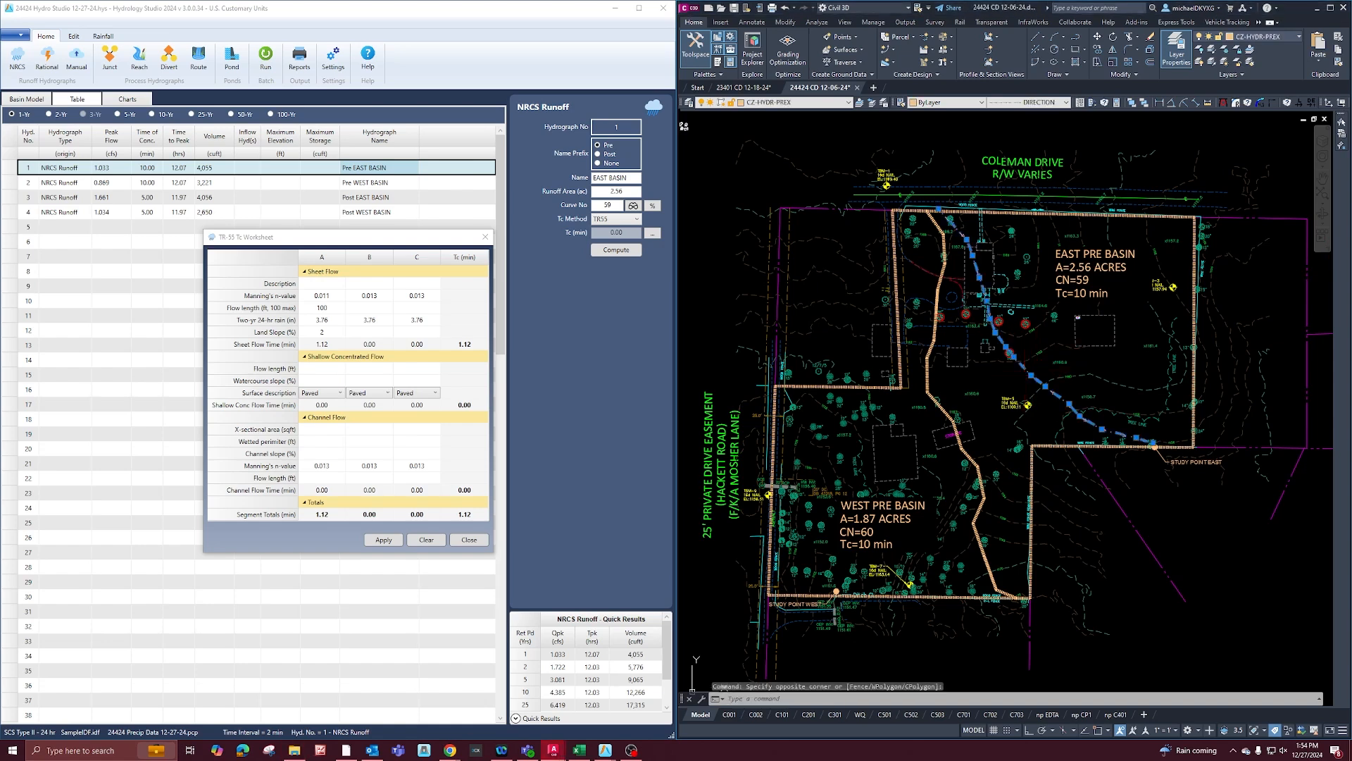
left_click(339, 372)
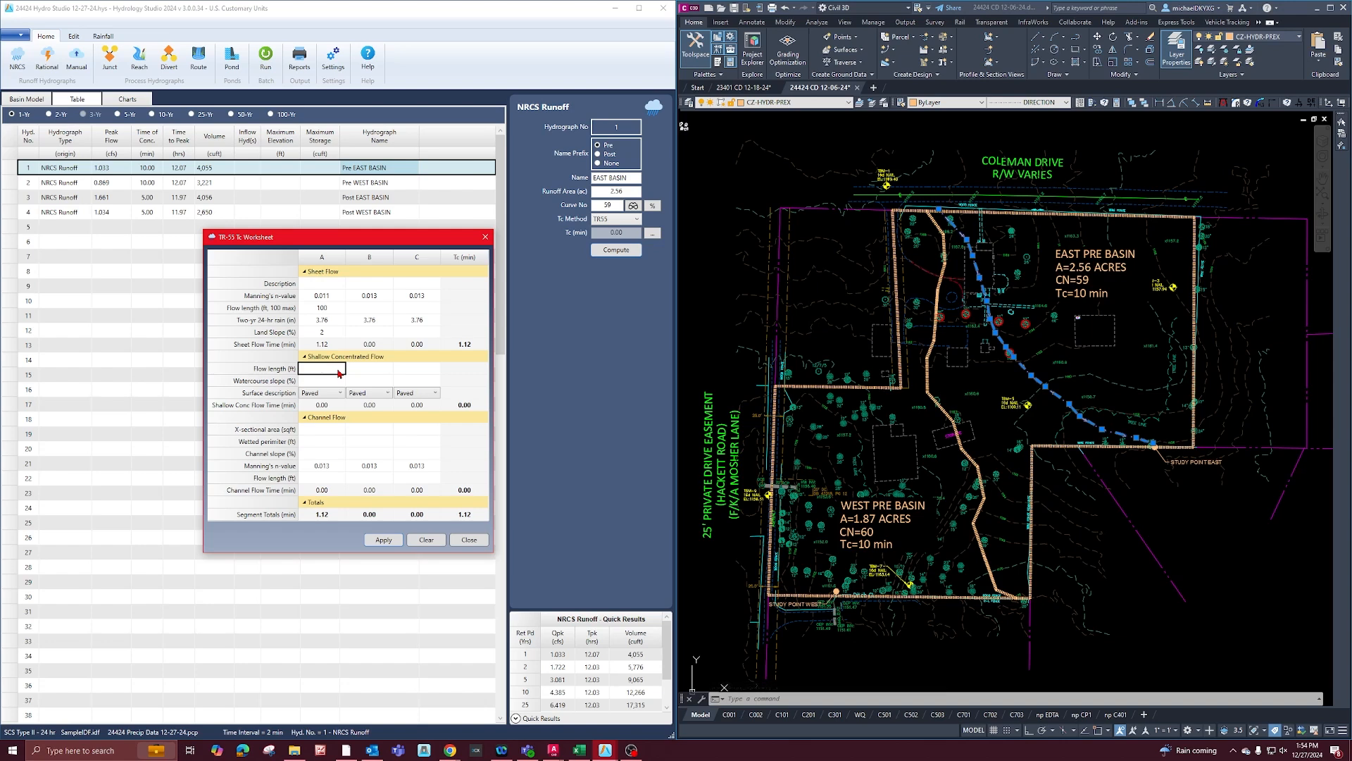
left_click(331, 393)
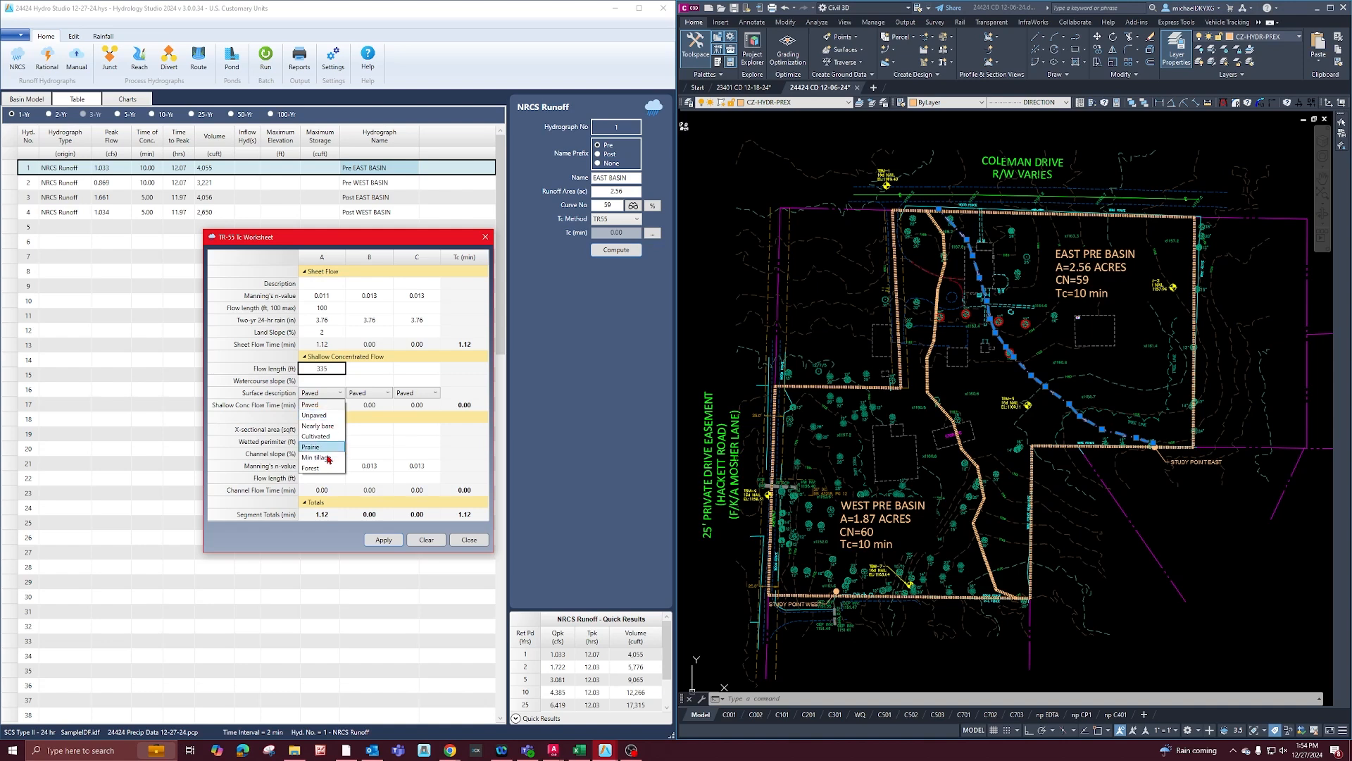
left_click(332, 416)
Set the shallow concentrated flow watercourse slope in column A to 2.9% and apply it.
left_click(327, 383)
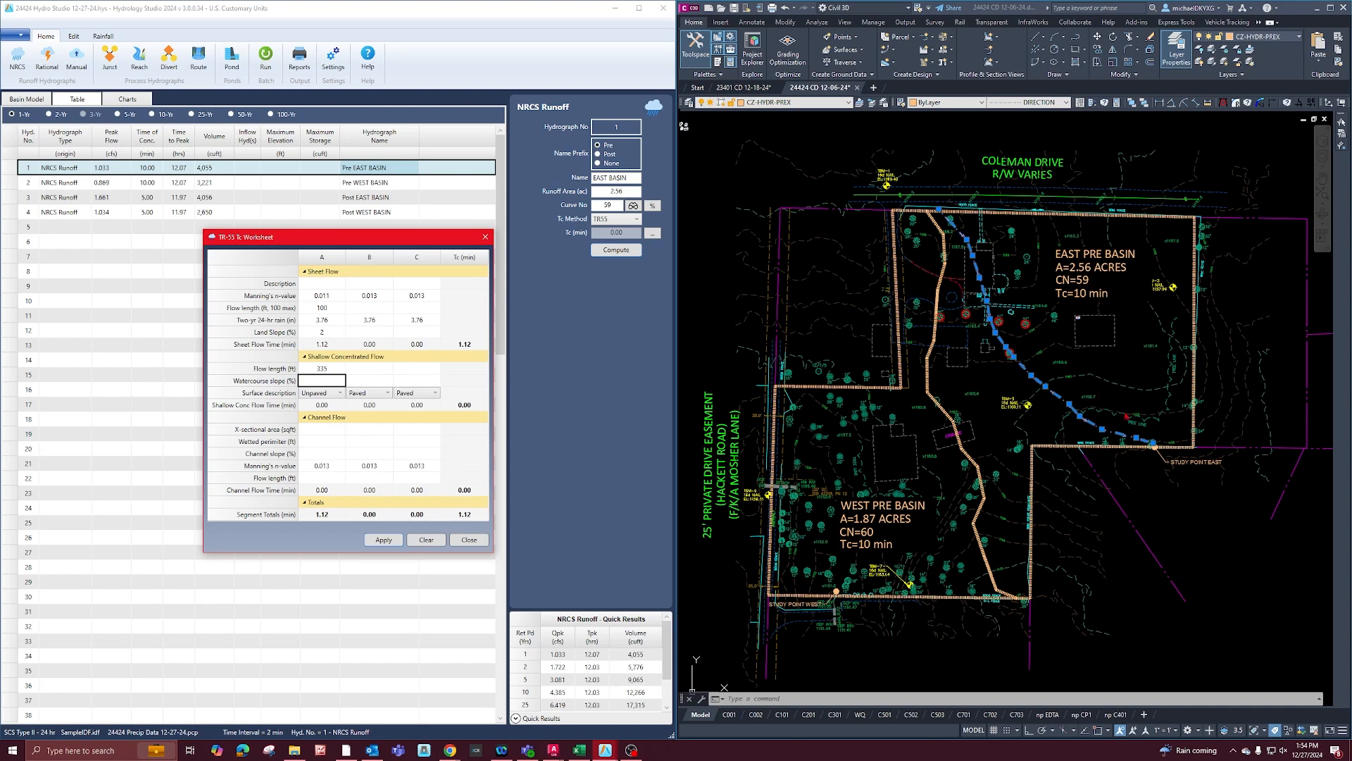
left_click(1167, 438)
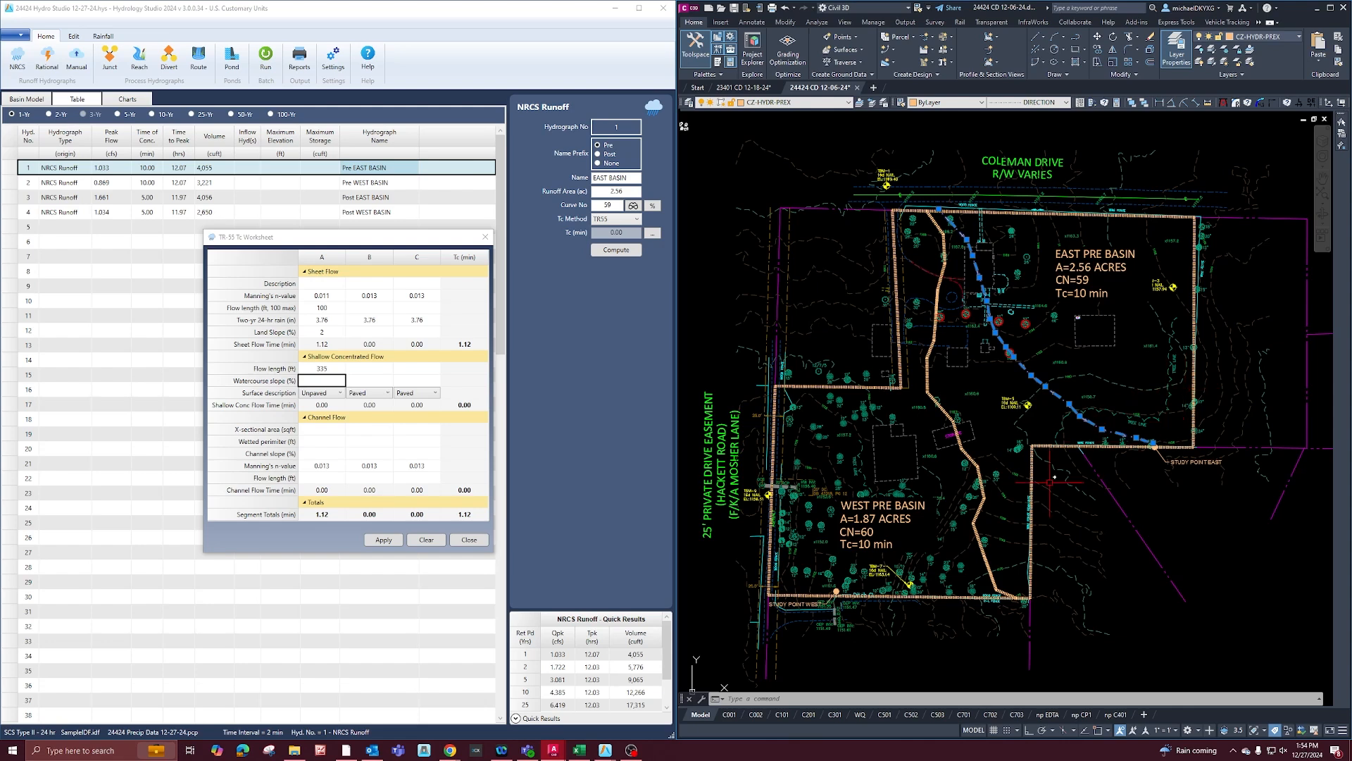
left_click(331, 385)
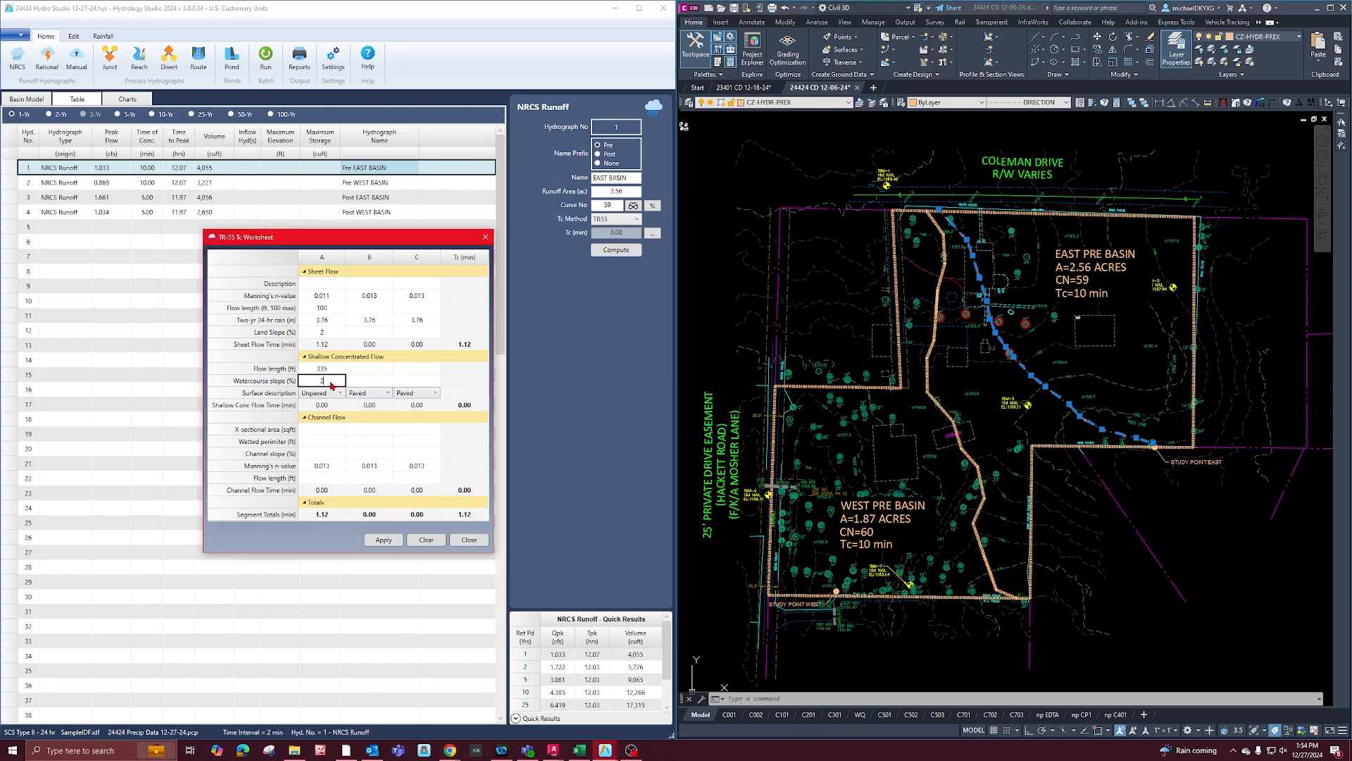
type("2.9")
left_click(381, 541)
Recheck the yard's ground cover along the Coleman Drive fence in Chrome's Street View for the sheet flow n-value, and return to Hydrology Studio.
left_click(338, 298)
left_click(338, 298)
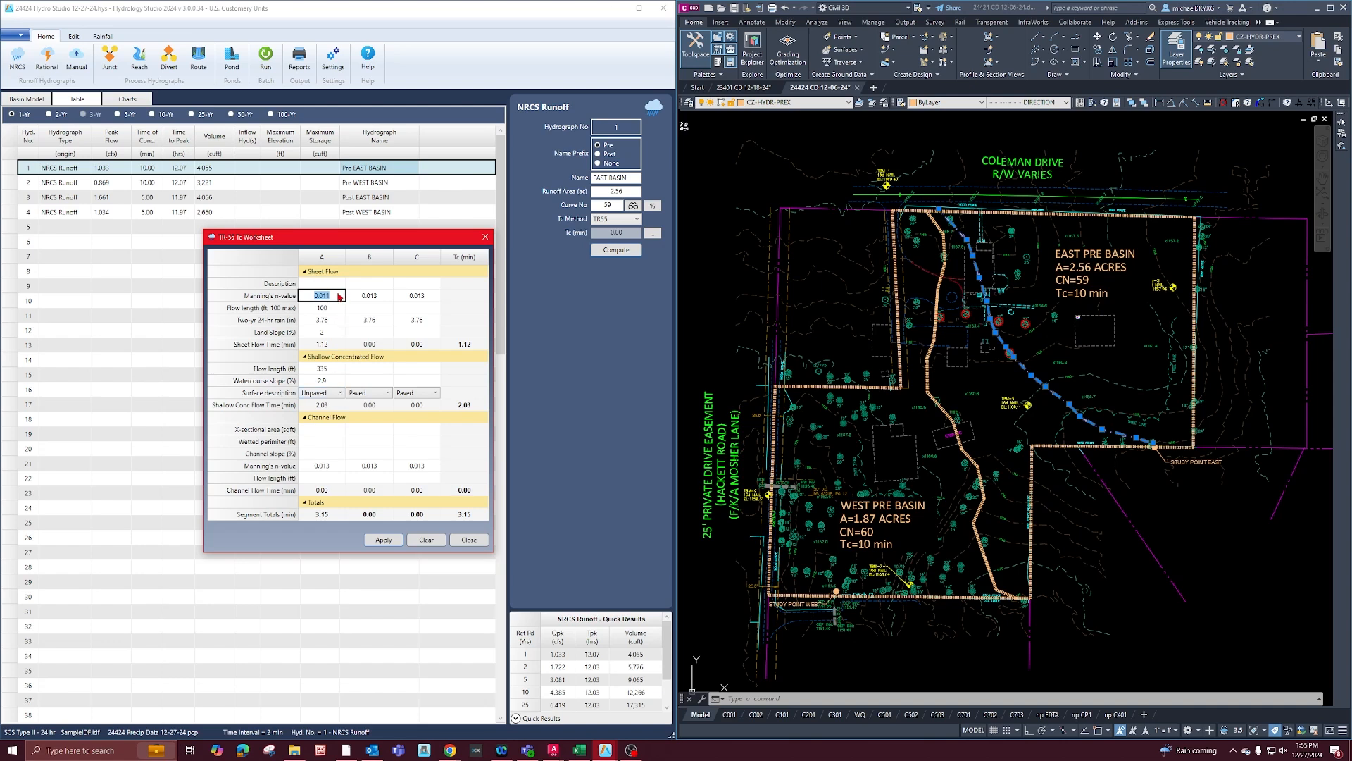
left_click(339, 299)
double_click(340, 300)
mouse_move(449, 750)
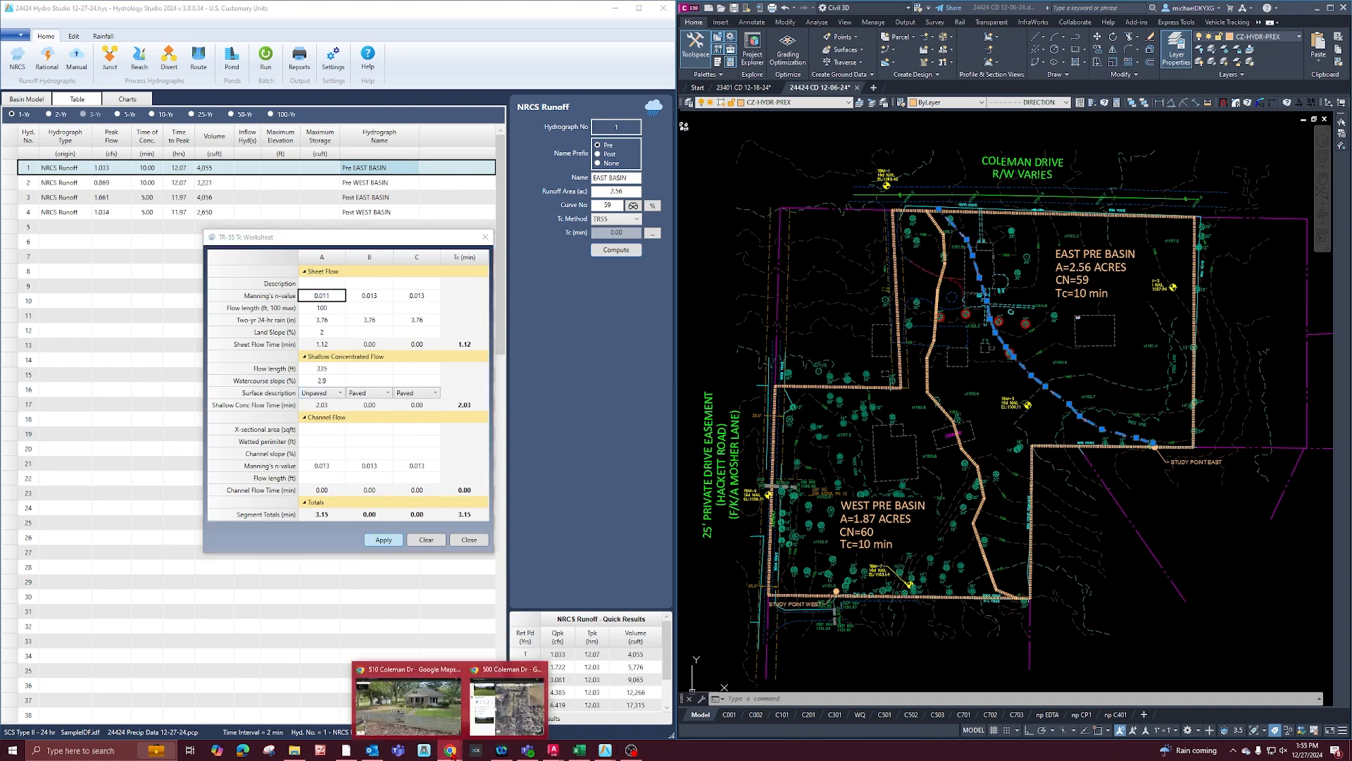
left_click(518, 694)
left_click_drag(854, 407, 945, 333)
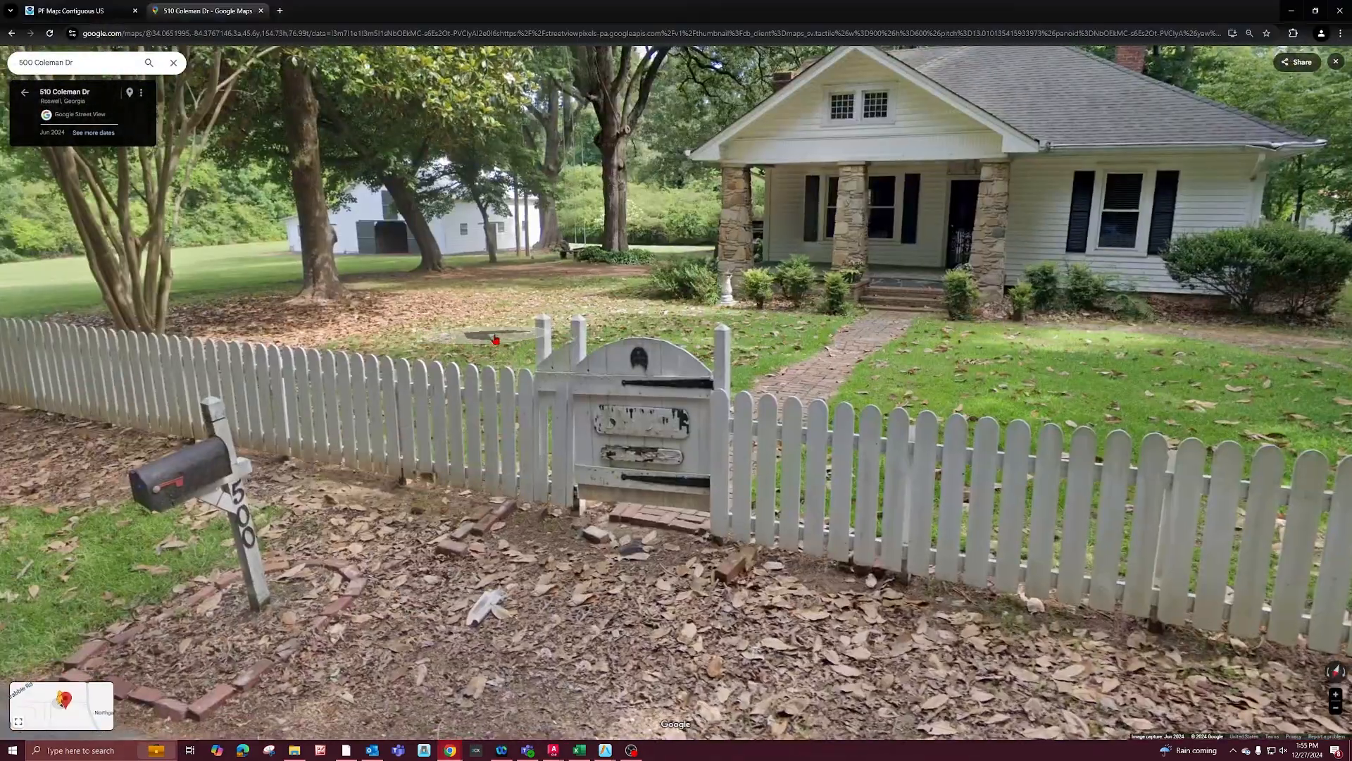
scroll(490, 336, "down", 3)
left_click(305, 467)
scroll(789, 317, "up", 3)
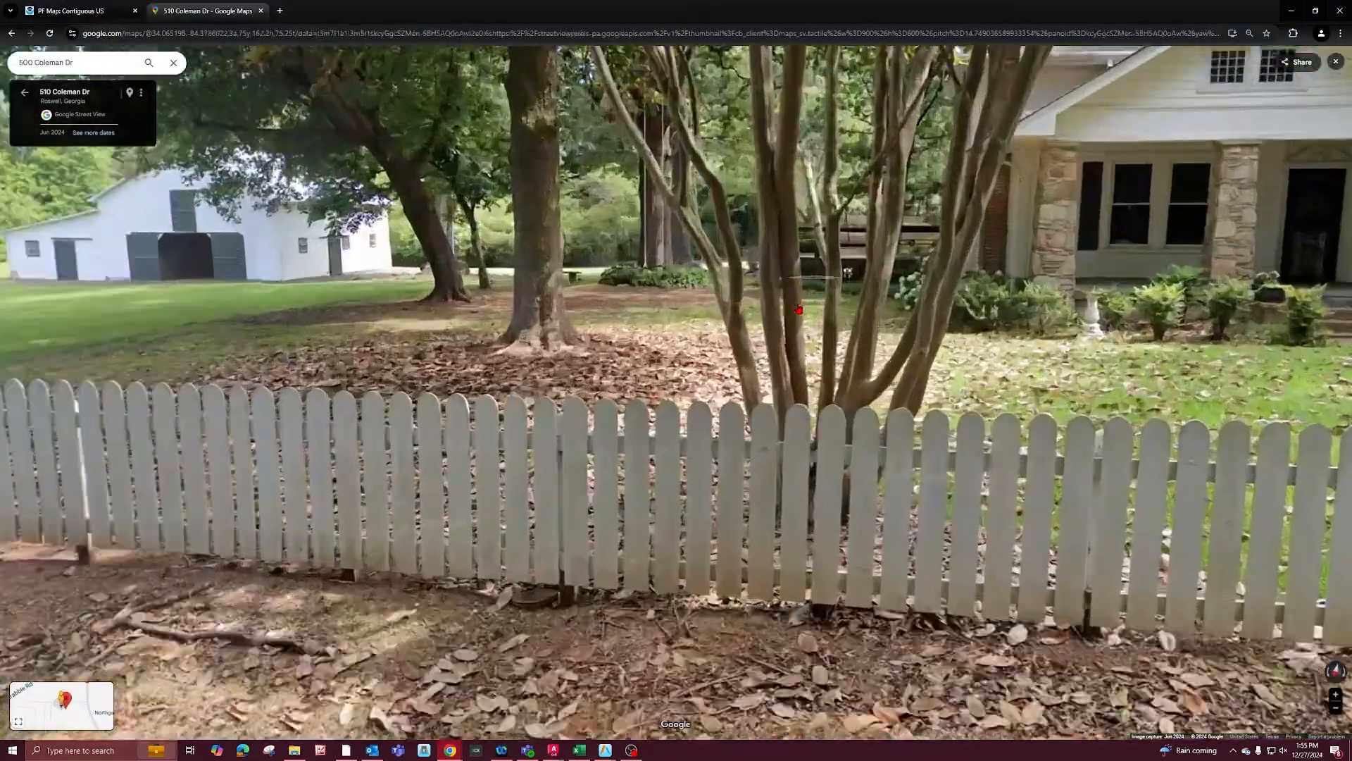
left_click_drag(1165, 356, 809, 365)
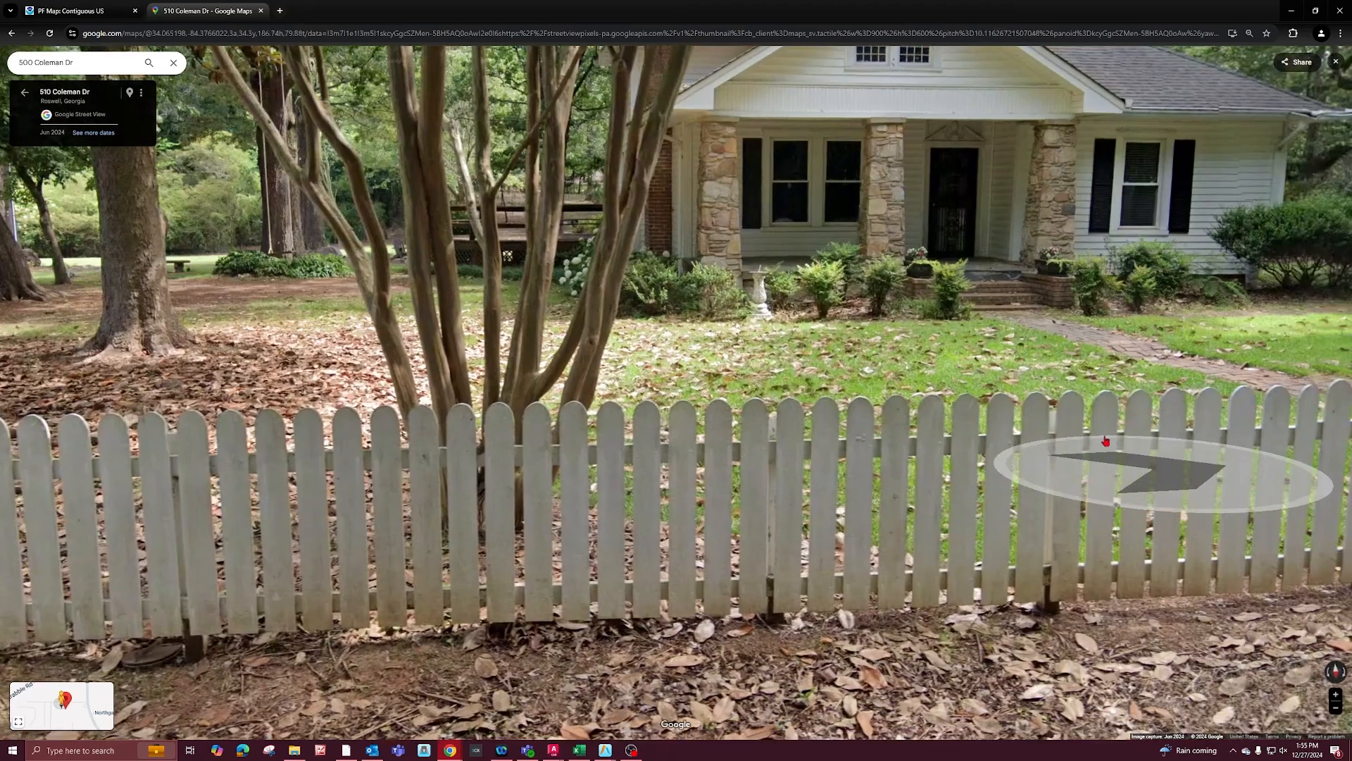
left_click(1300, 12)
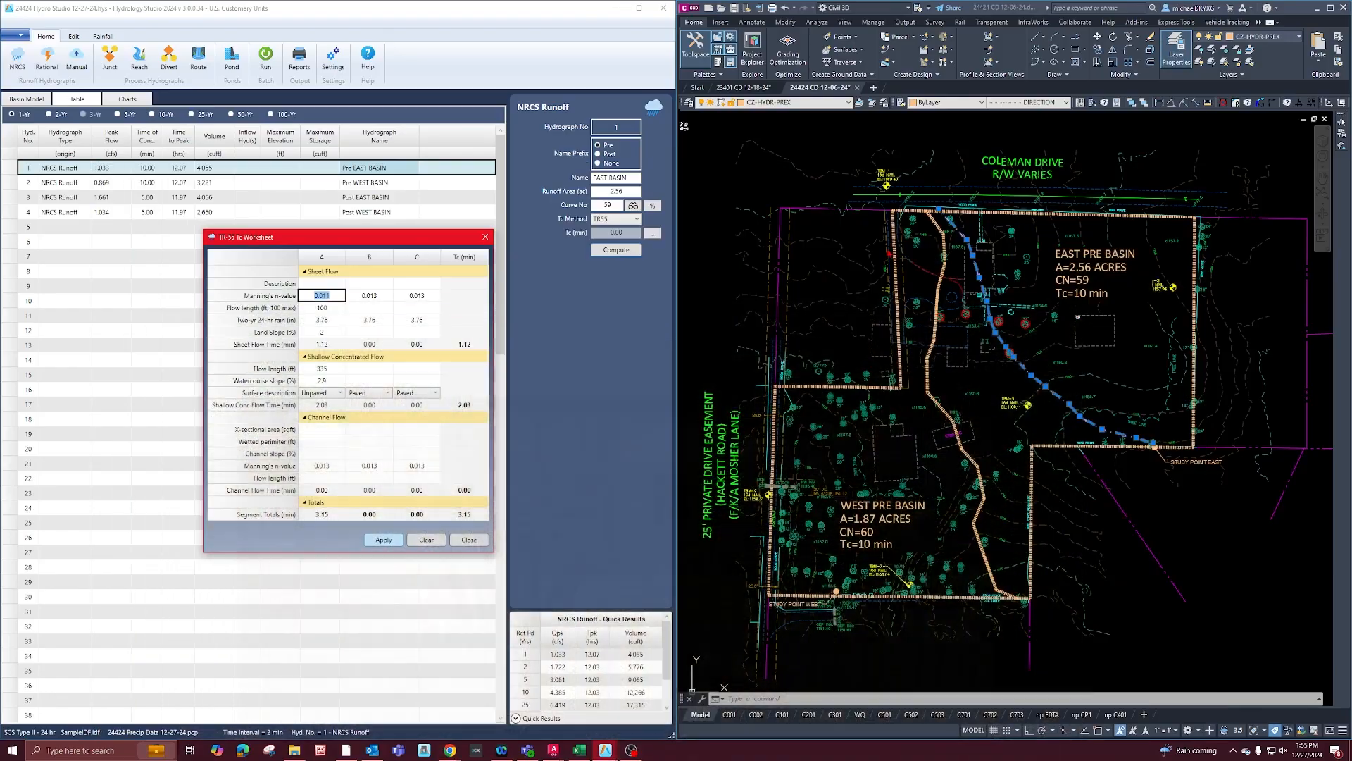
Replace the sheet flow Manning's n-value in column A to suit the yard's ground cover, apply it and close the TR-55 worksheet.
key("BackSpace")
left_click(385, 541)
left_click(469, 541)
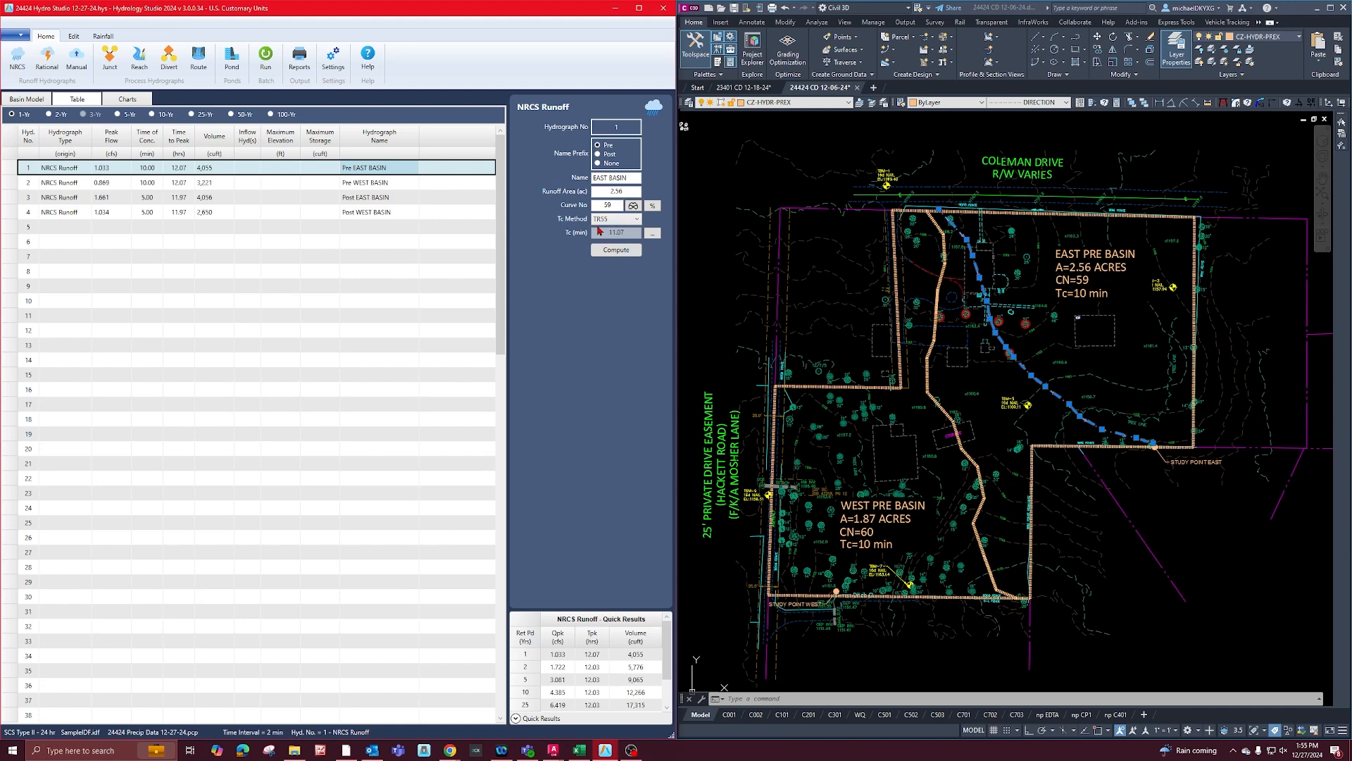
left_click(388, 226)
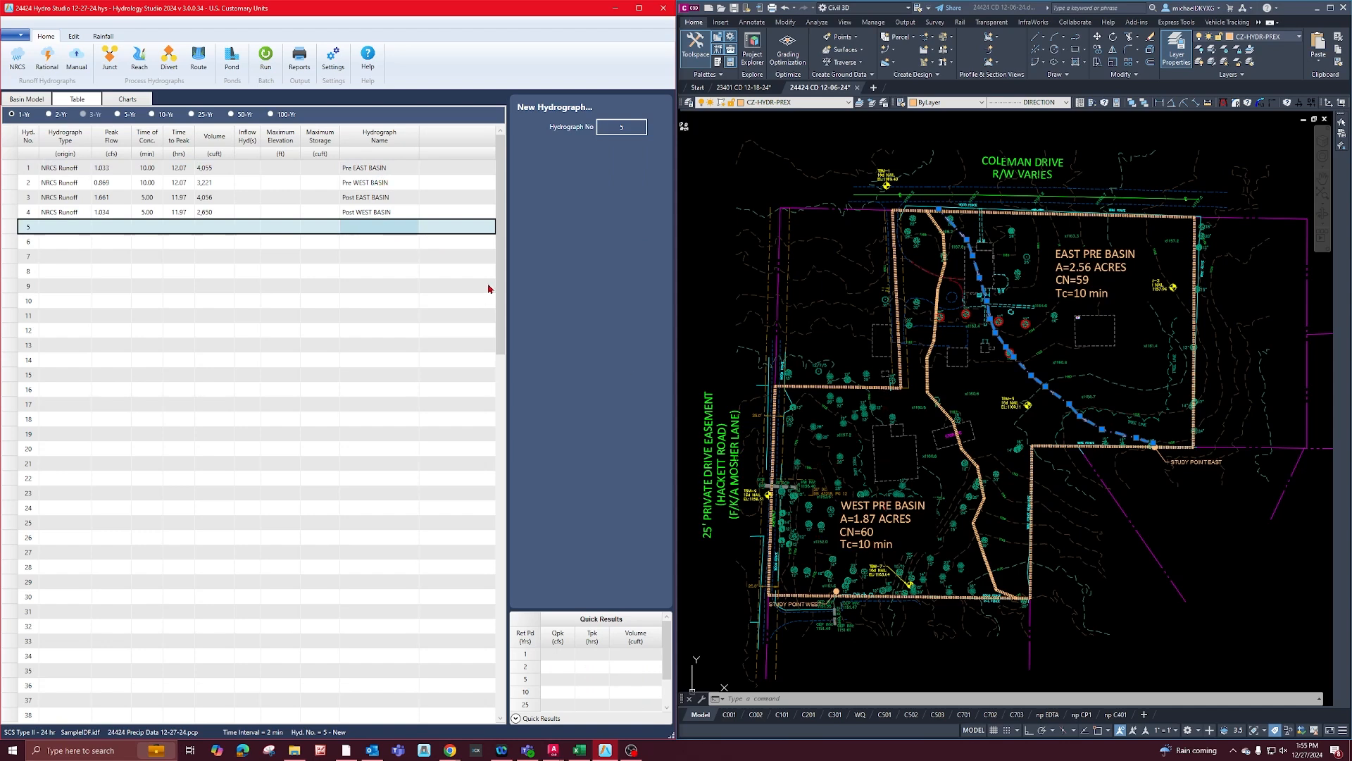
left_click(384, 197)
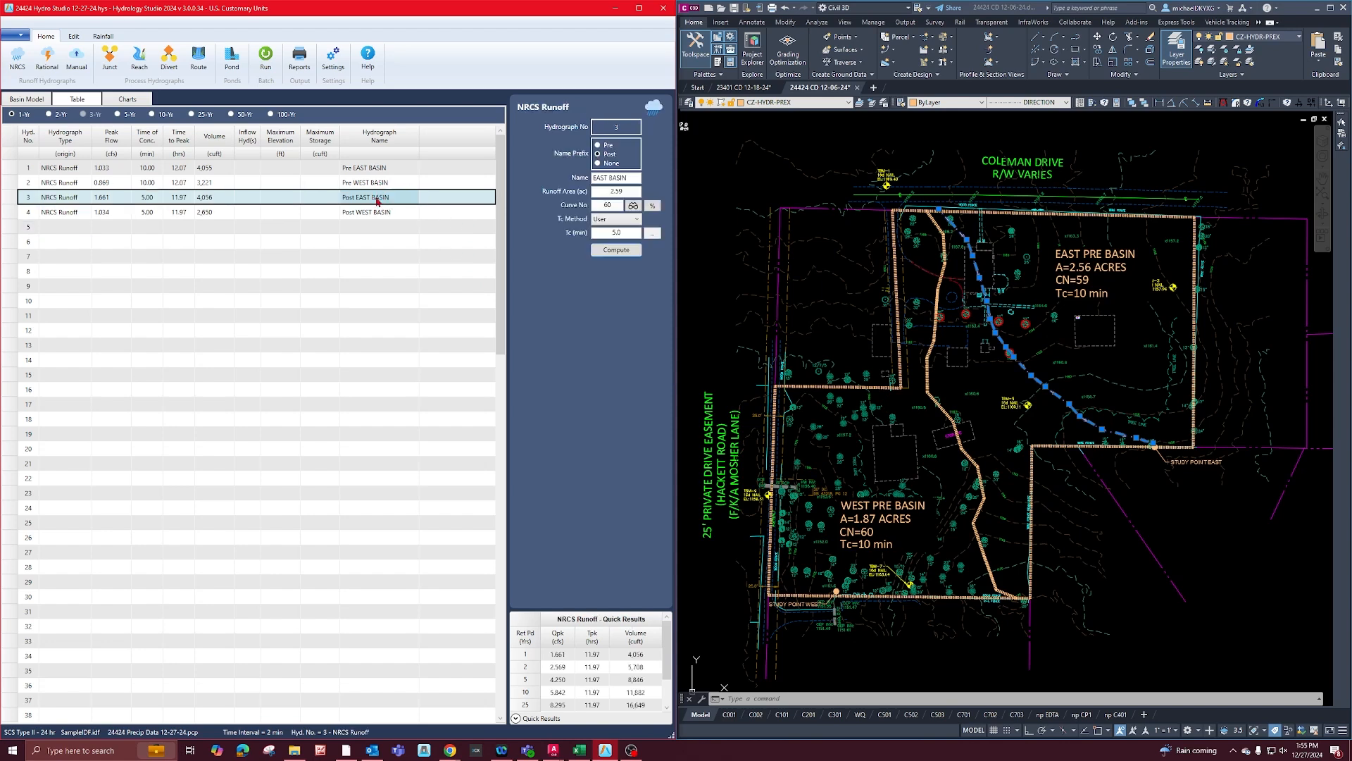
left_click(372, 224)
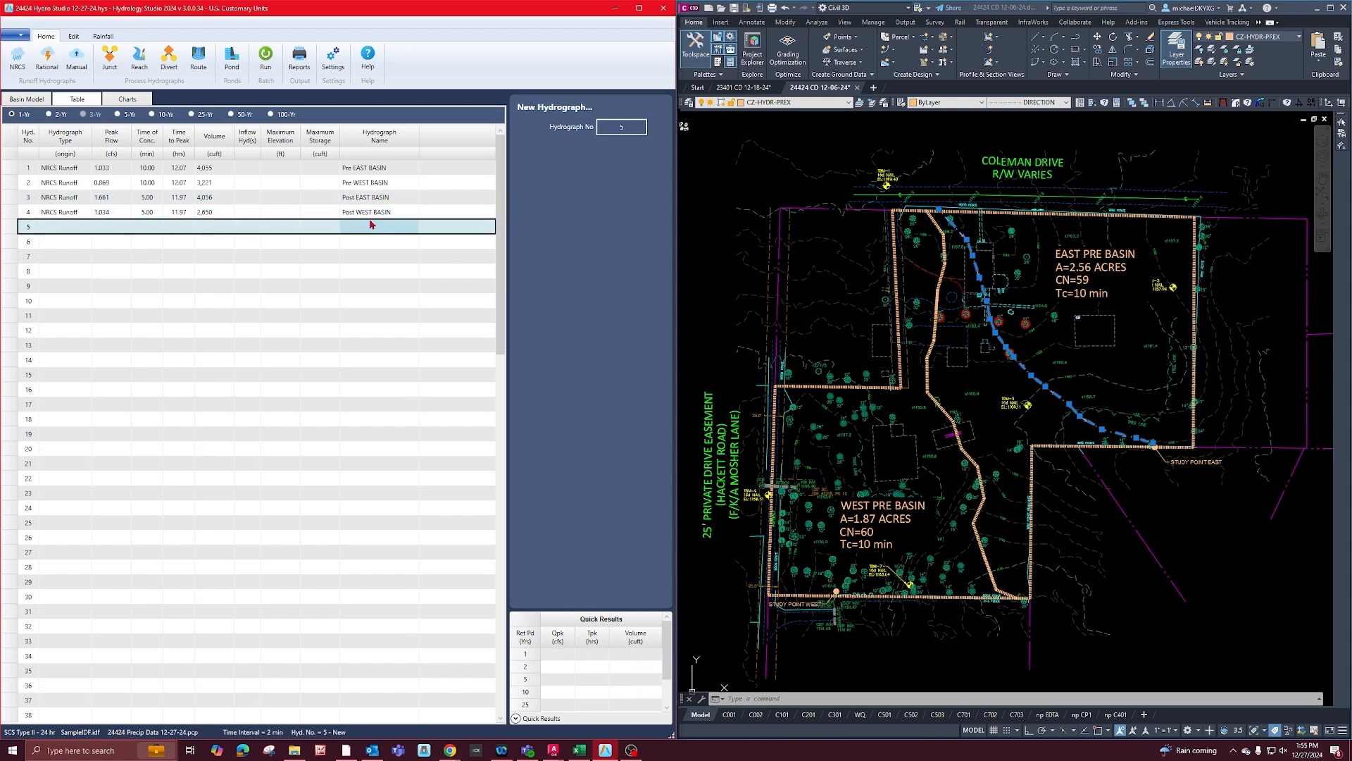